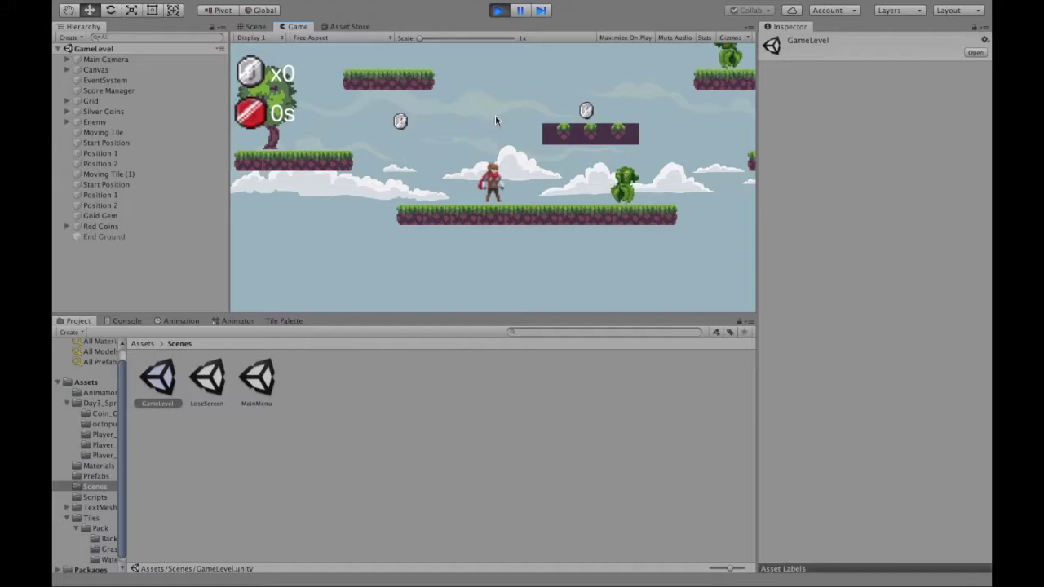
Run the player right in the GameLevel play-test, then stop and return to editing
key(Right)
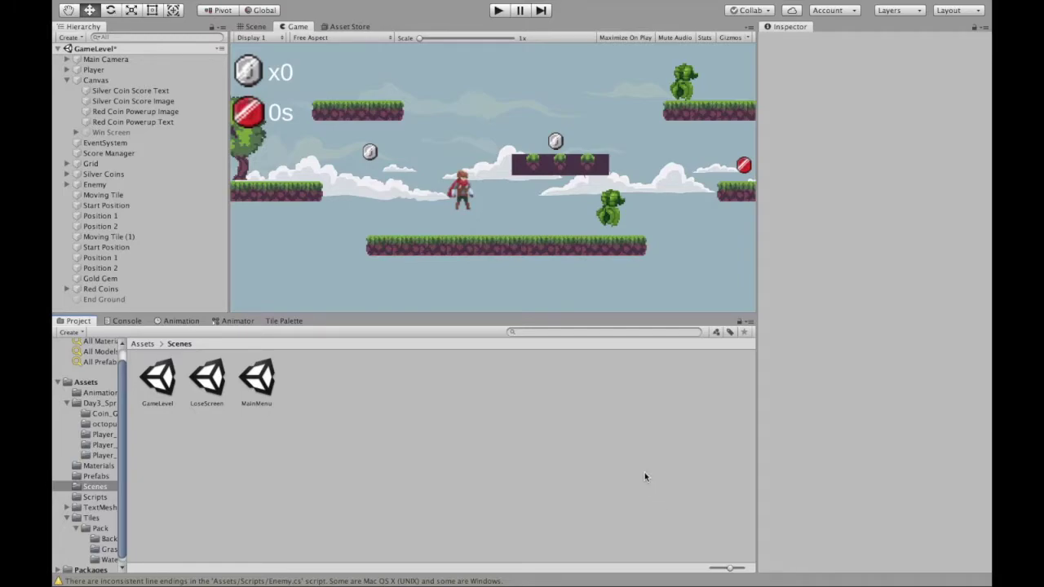
click(253, 27)
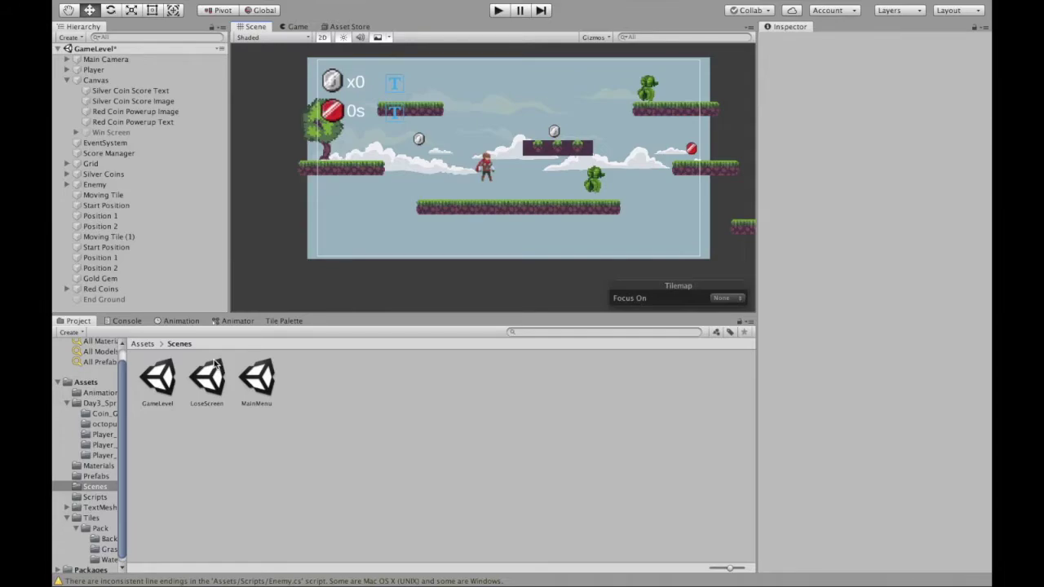
Select the Win Screen object and enable it so 'You win!' and Play Again show
drag(216, 365, 150, 133)
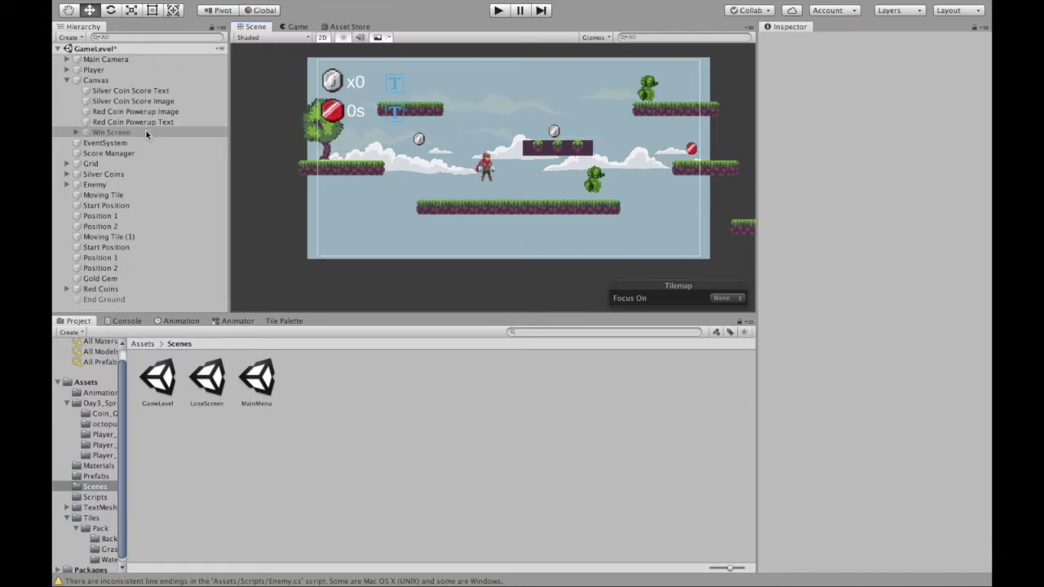
click(146, 132)
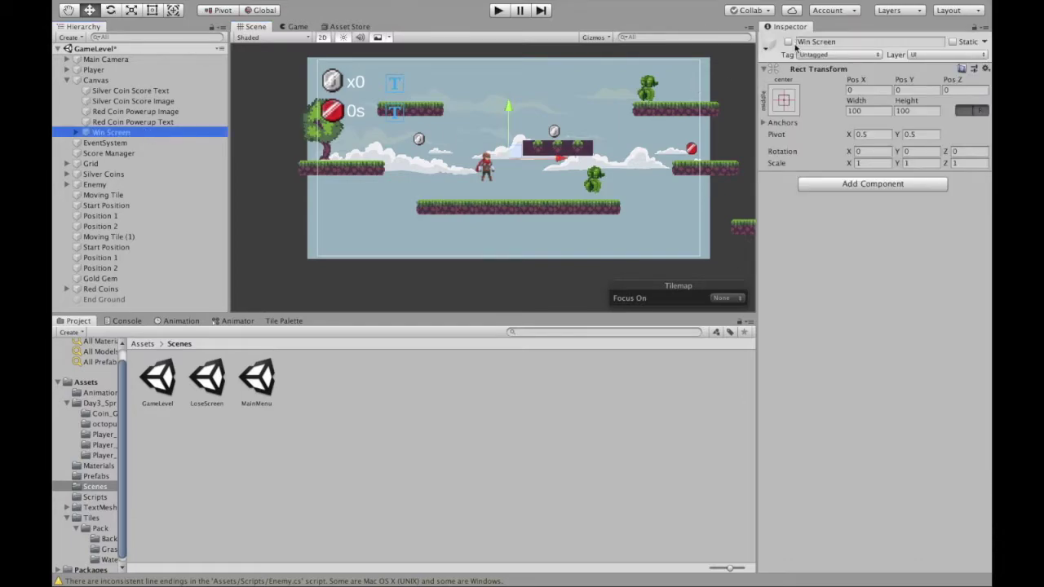
click(787, 41)
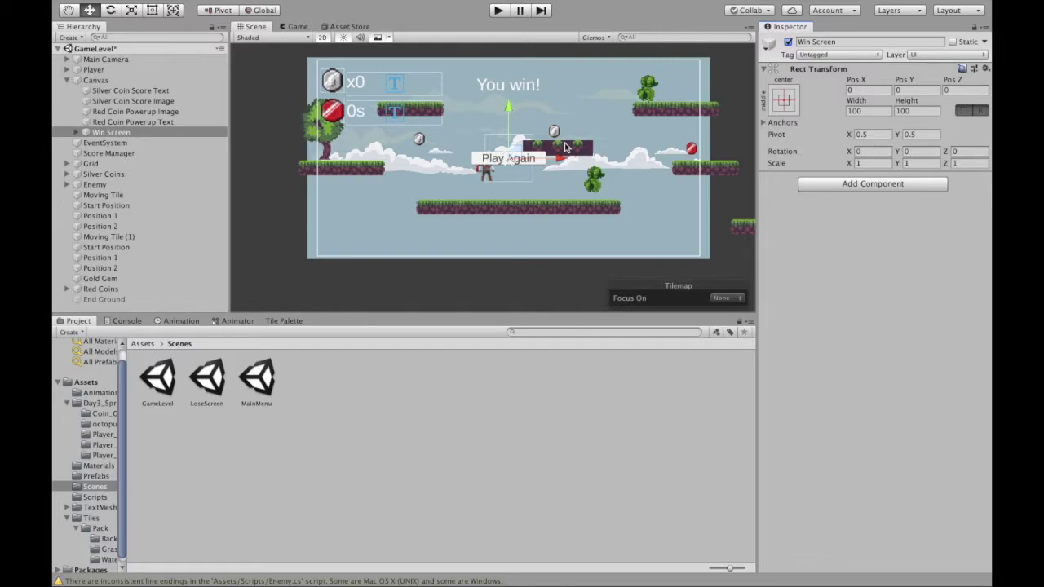
Play the level, running right and jumping twice to collect a coin, then stop play mode
click(497, 10)
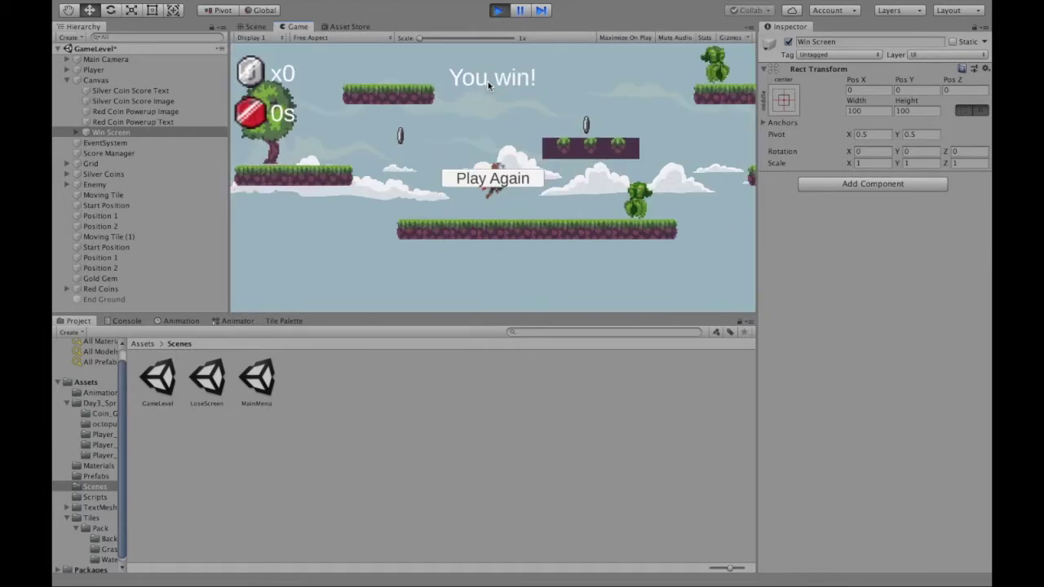
key(Right)
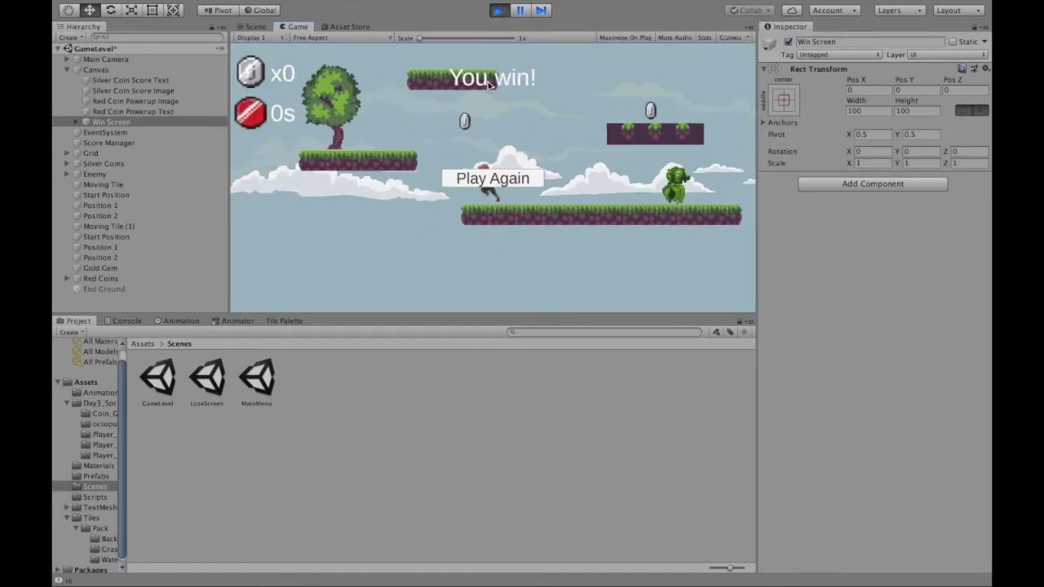
key(space)
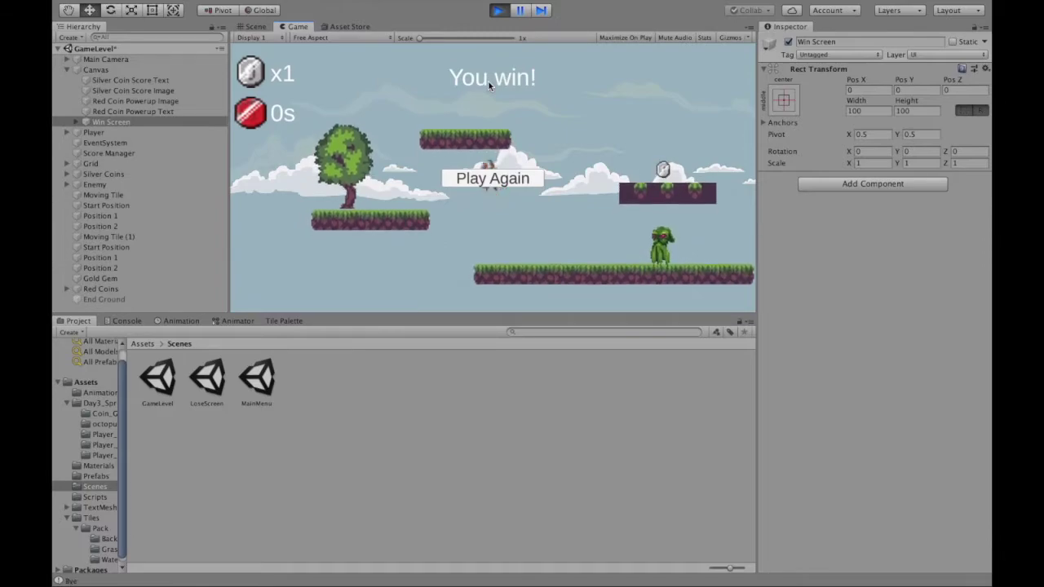
key(space)
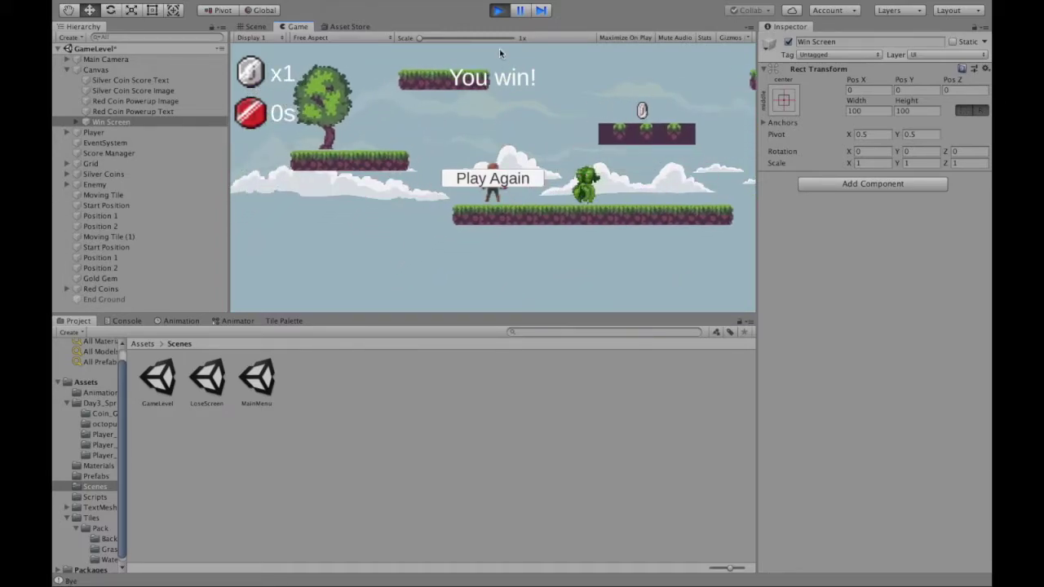
click(498, 10)
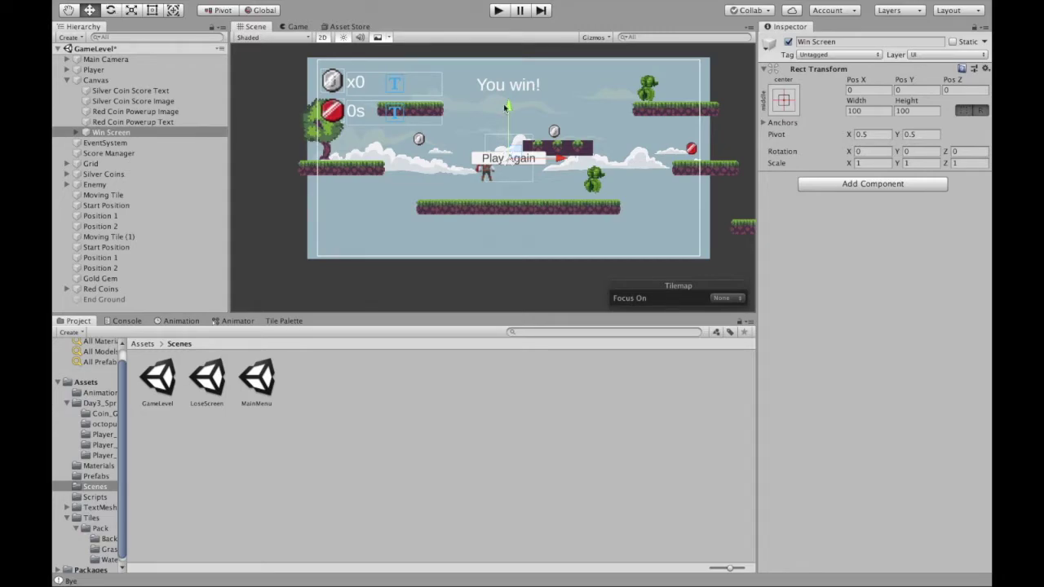
Disable the Win Screen, then dismiss the Scenes folder's Create menu without creating anything
click(788, 41)
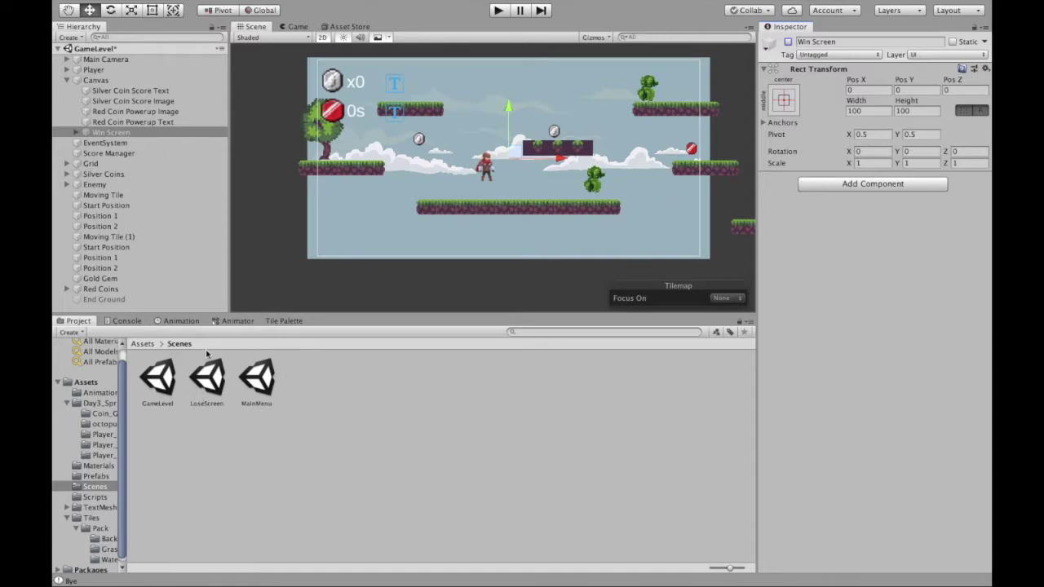
right_click(412, 377)
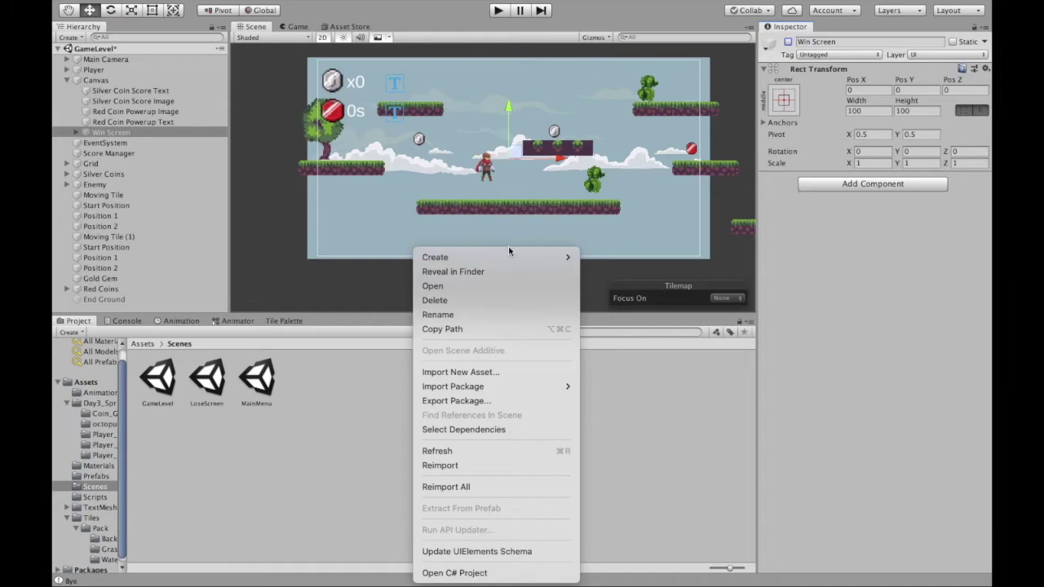
mouse_move(509, 254)
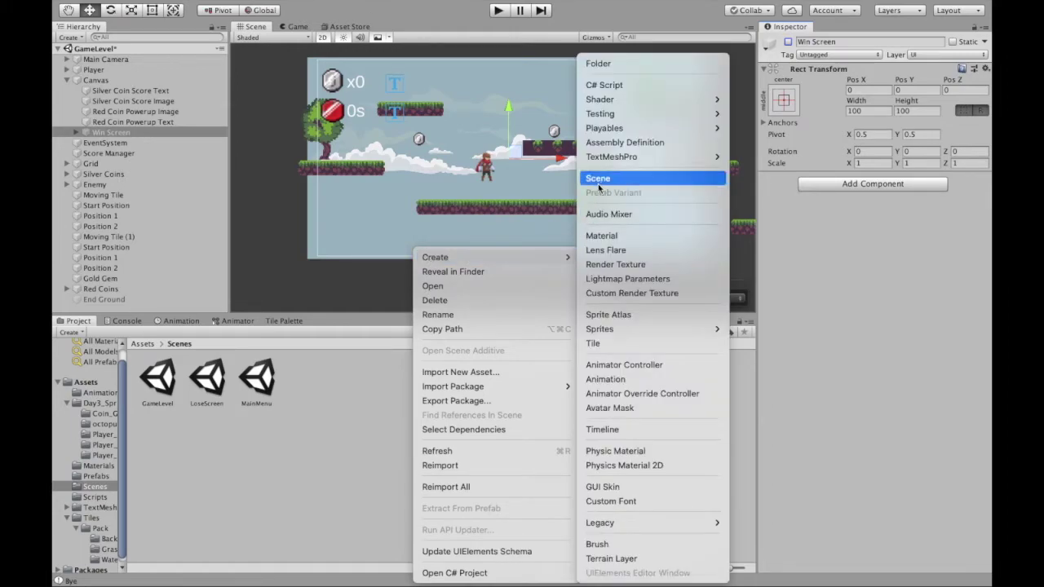
click(371, 374)
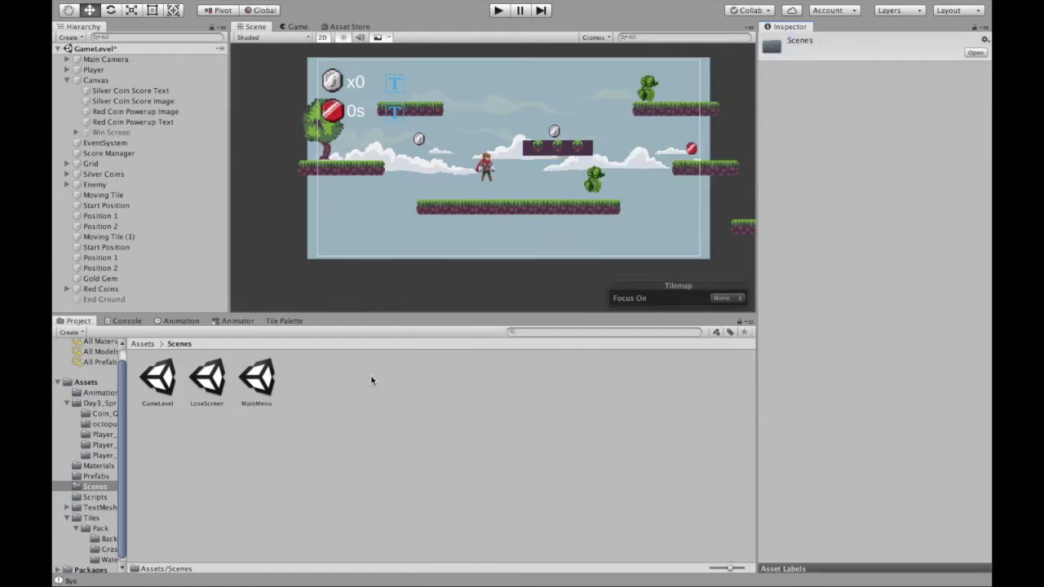
Open the LoseScreen scene, saving the GameLevel changes when prompted
double_click(208, 377)
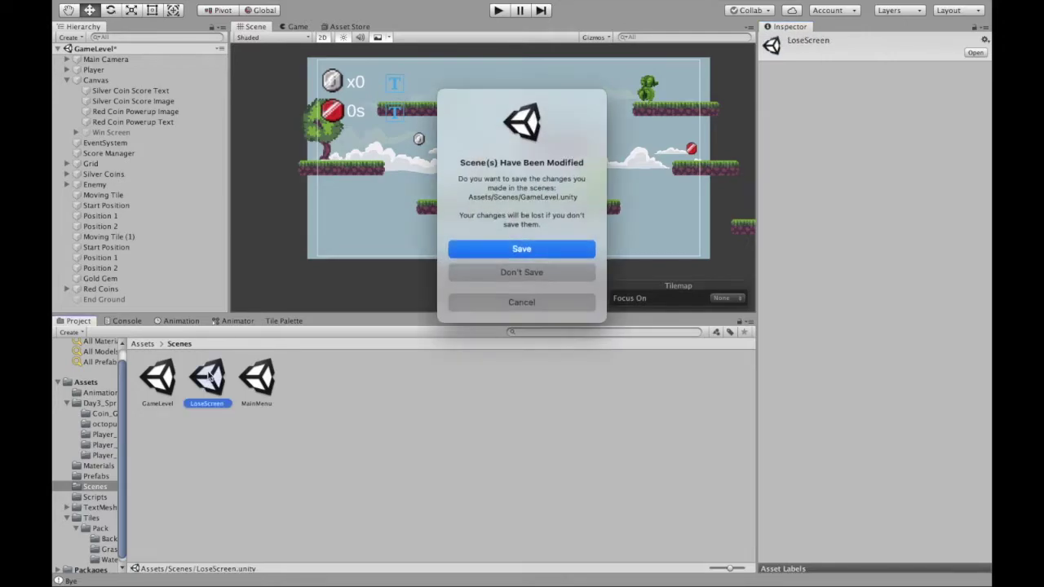
click(489, 248)
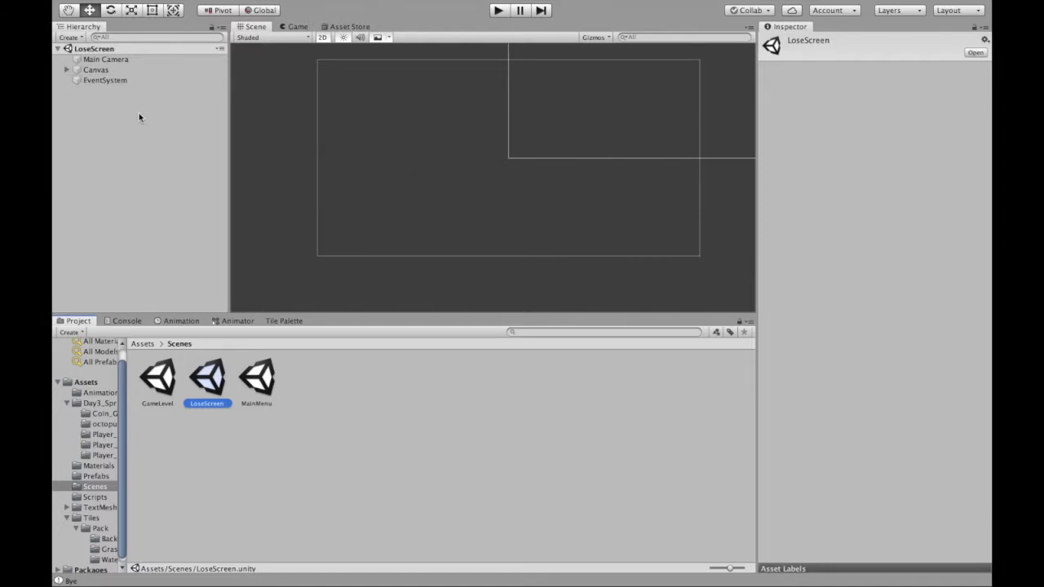
click(126, 143)
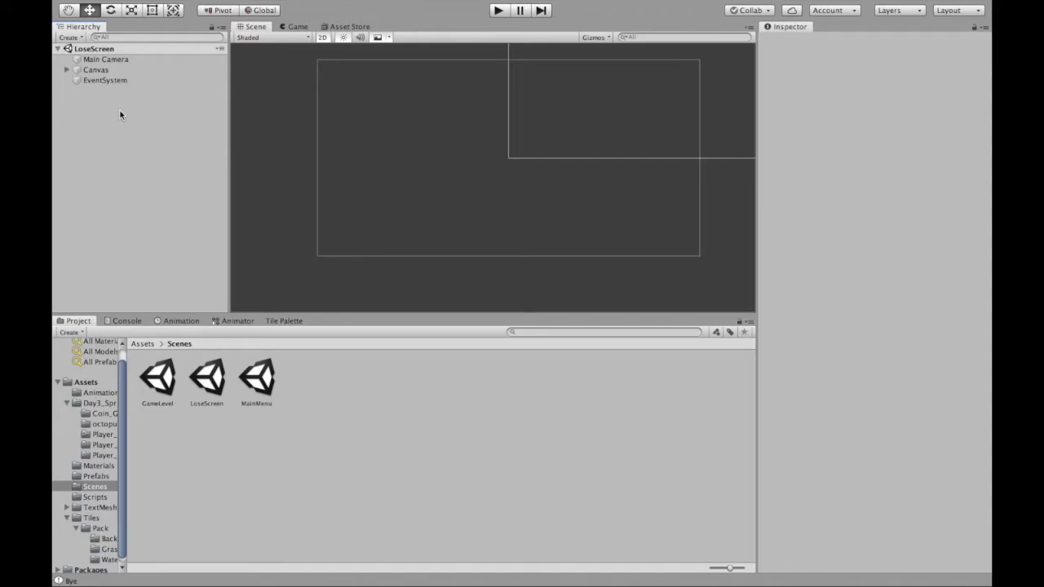
right_click(119, 112)
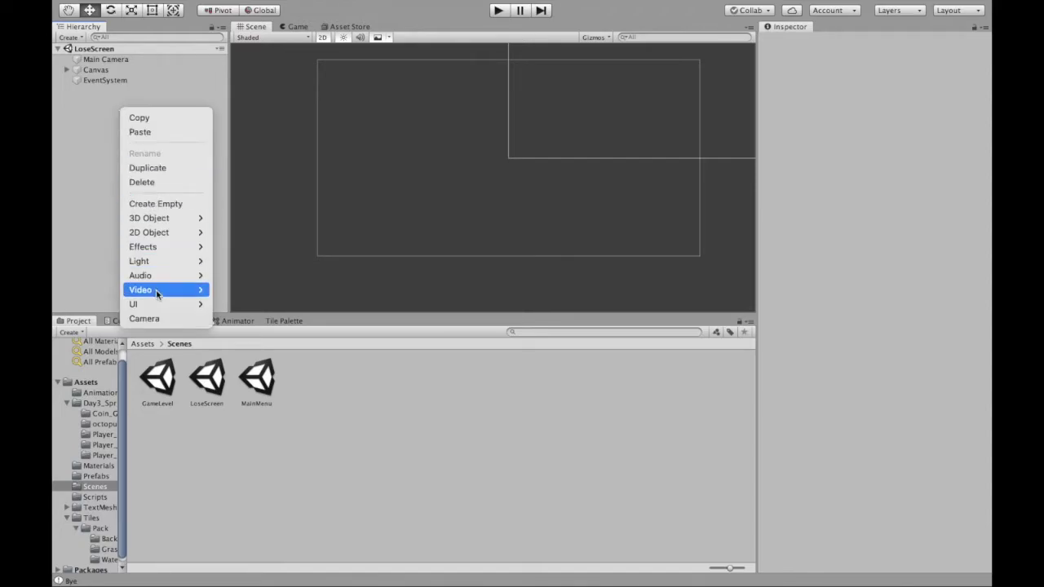
Set the Canvas Scaler to Scale With Screen Size with an 800 x 600 reference resolution
mouse_move(164, 306)
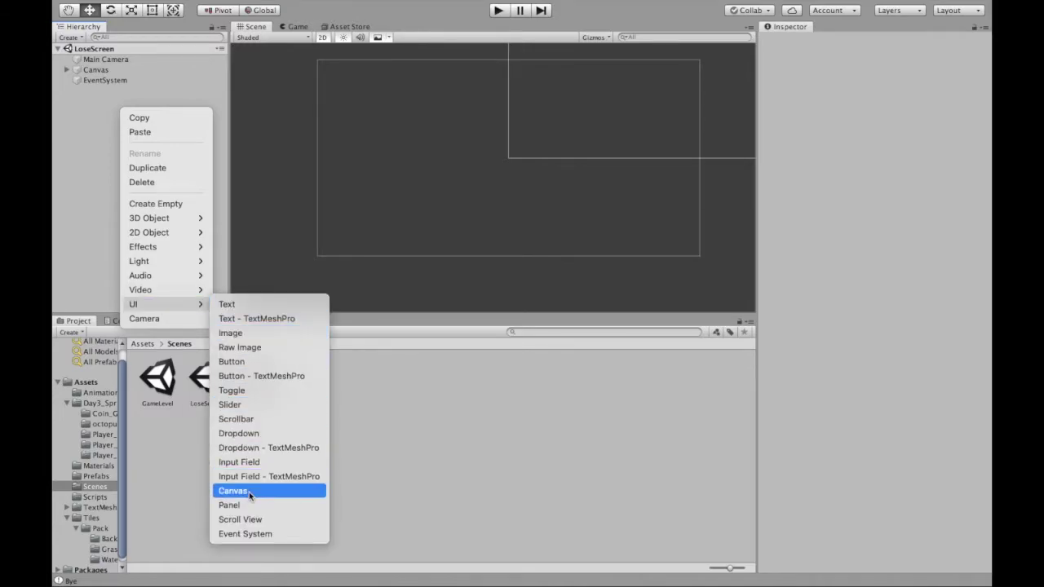
click(71, 170)
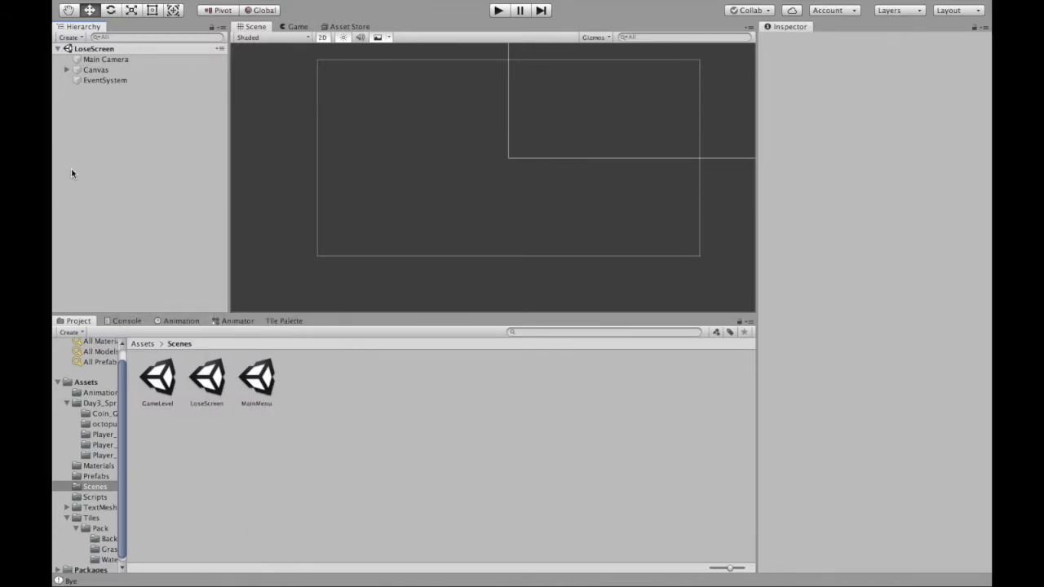
click(95, 70)
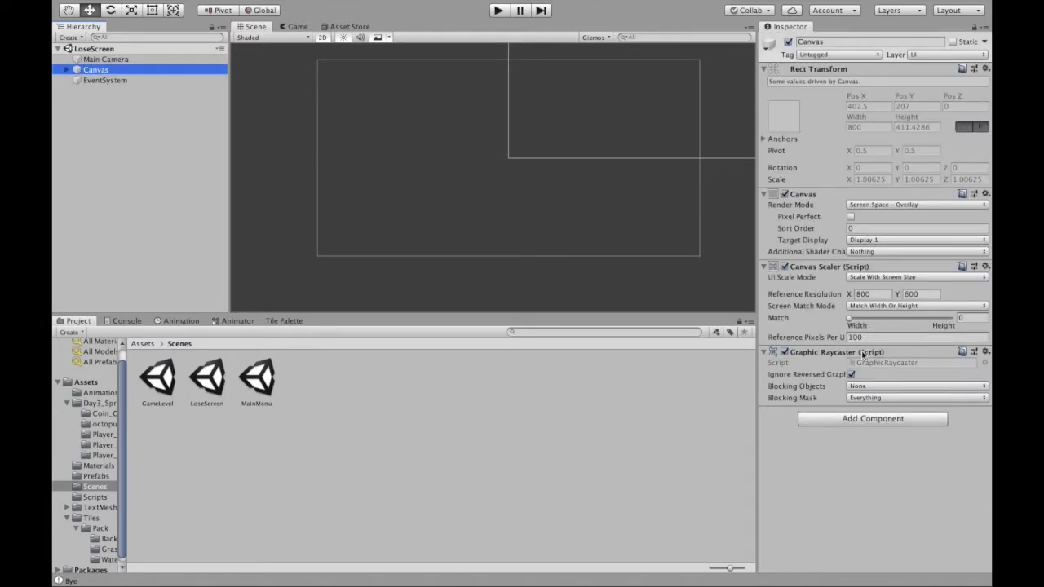
click(897, 279)
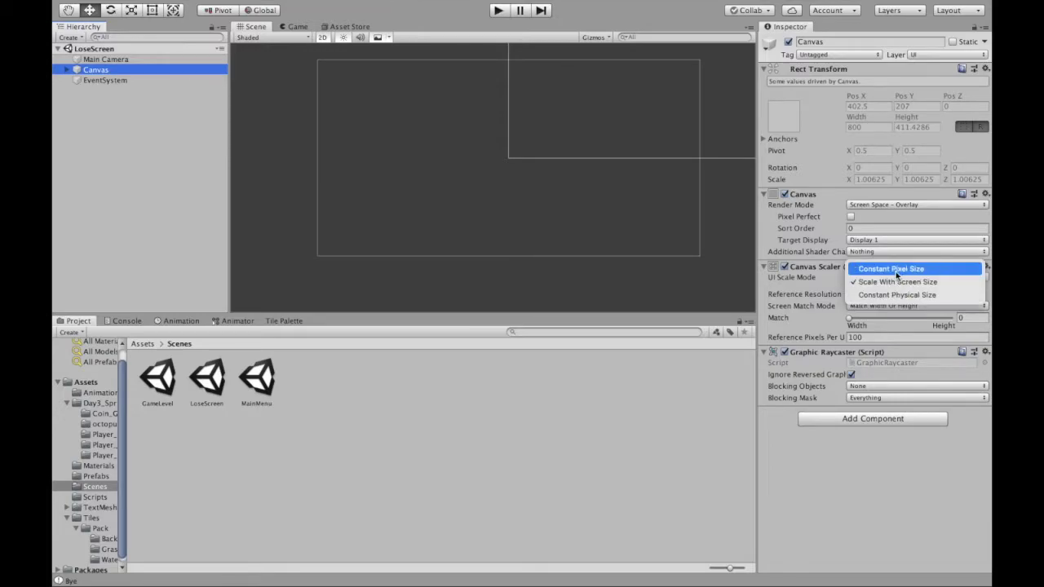
click(893, 282)
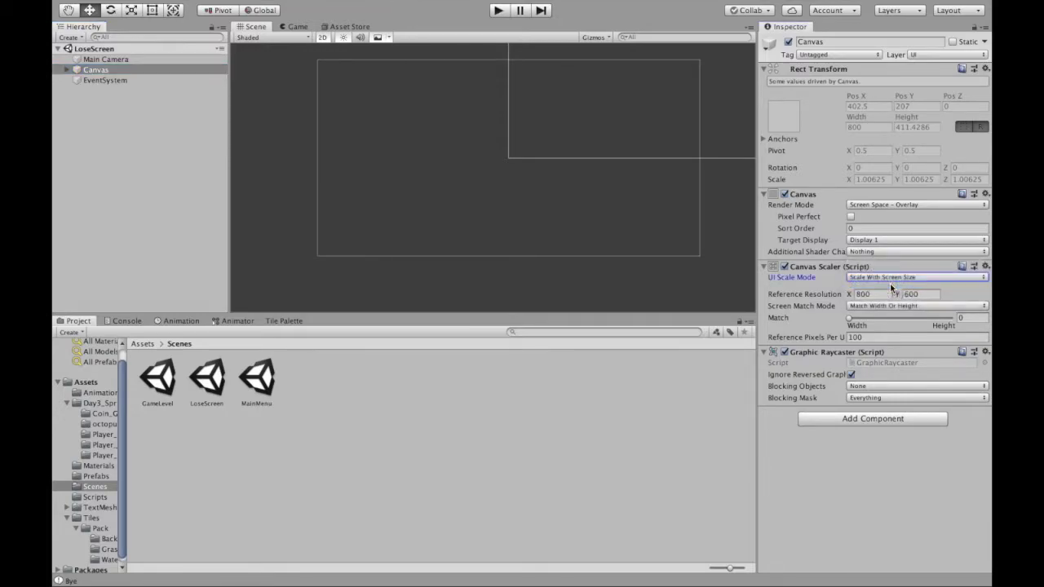
right_click(112, 72)
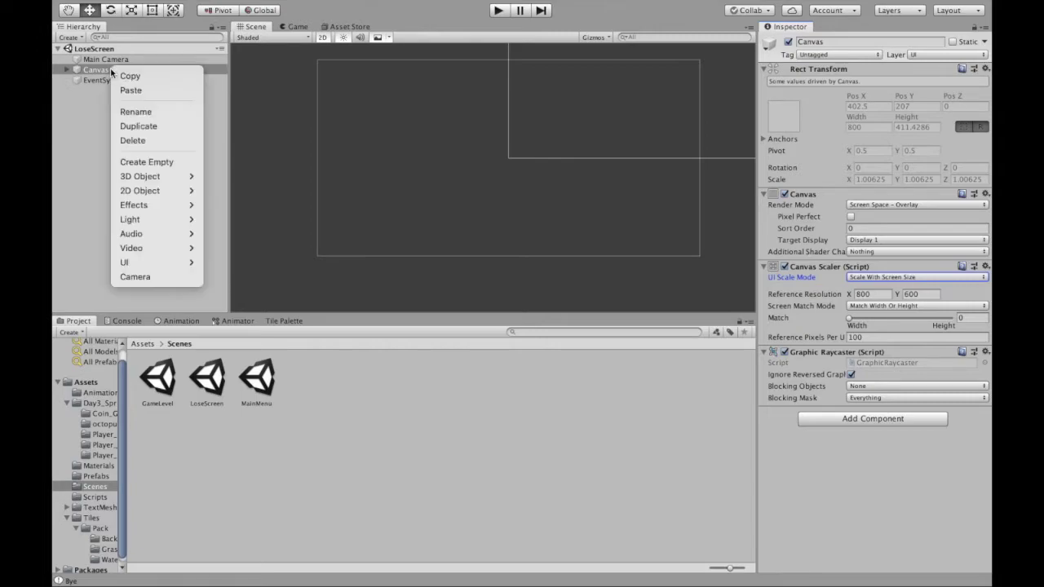
Add a Button and a 'Game Over' Text at font size 50, Pos Y 127, under the Canvas
mouse_move(185, 261)
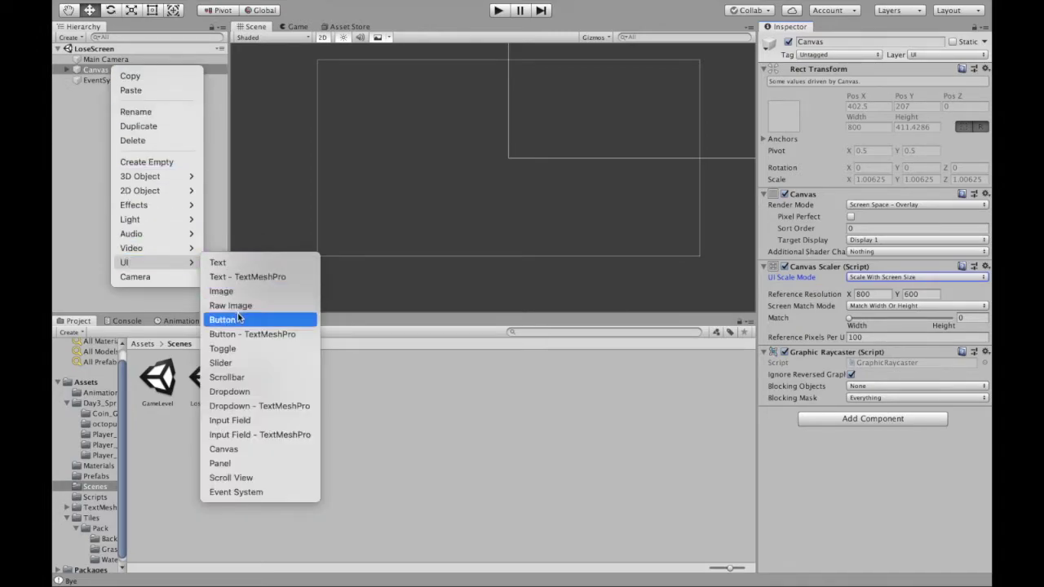
click(60, 68)
click(65, 70)
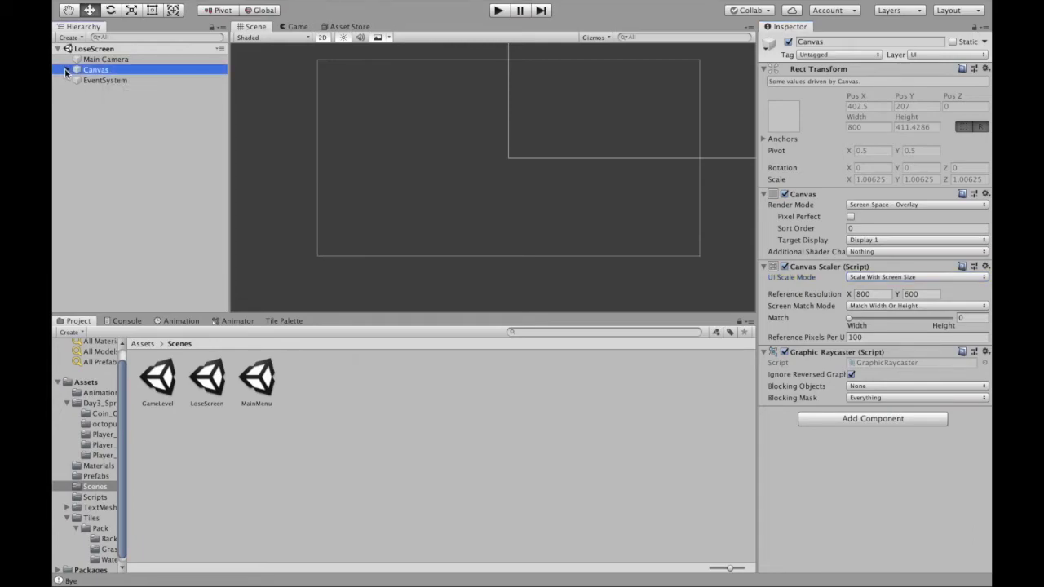
click(90, 80)
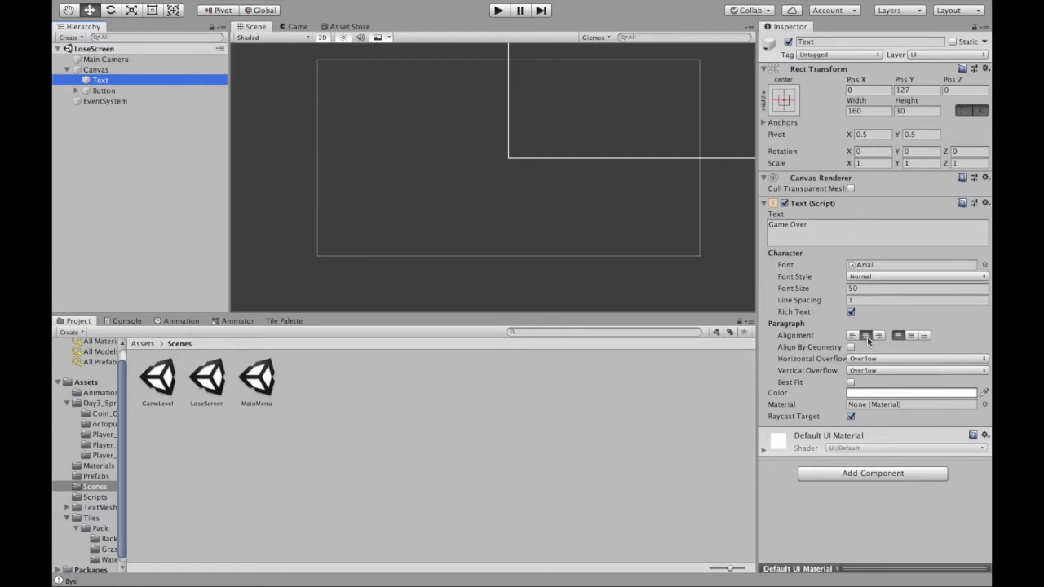
click(291, 30)
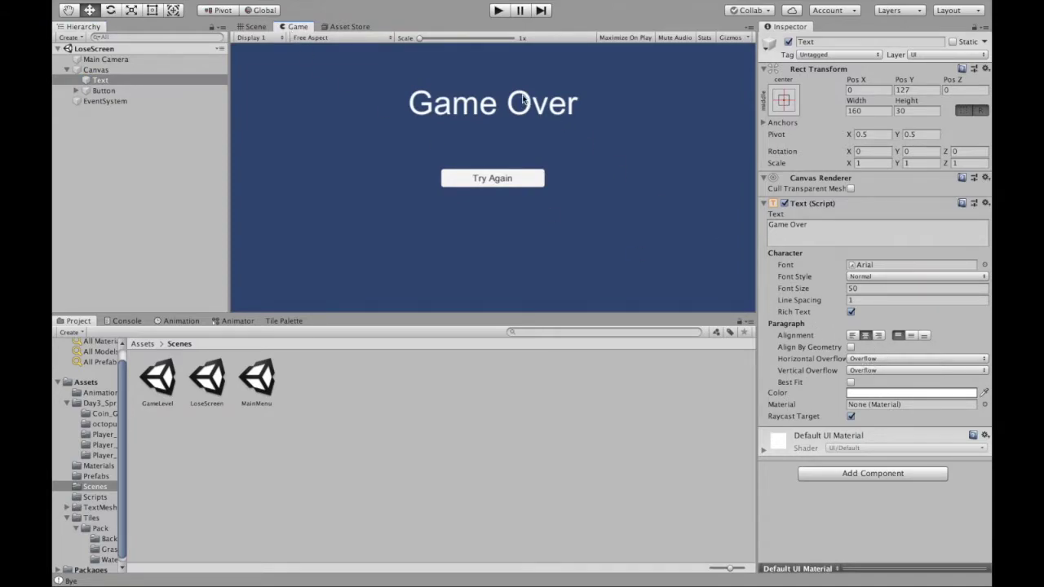
Set both horizontal and vertical overflow of the Game Over text to Overflow
click(940, 360)
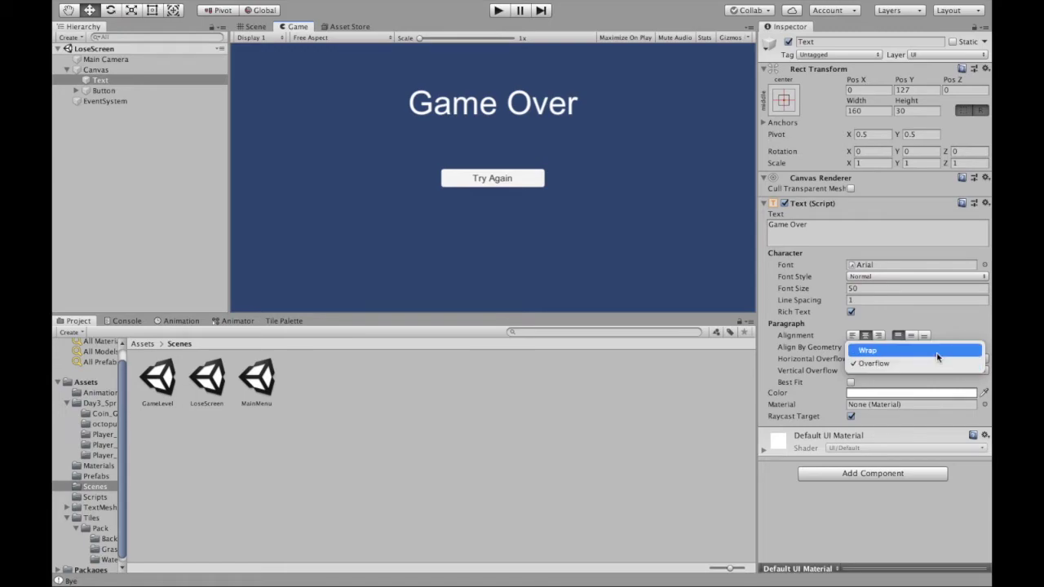
click(937, 346)
click(935, 372)
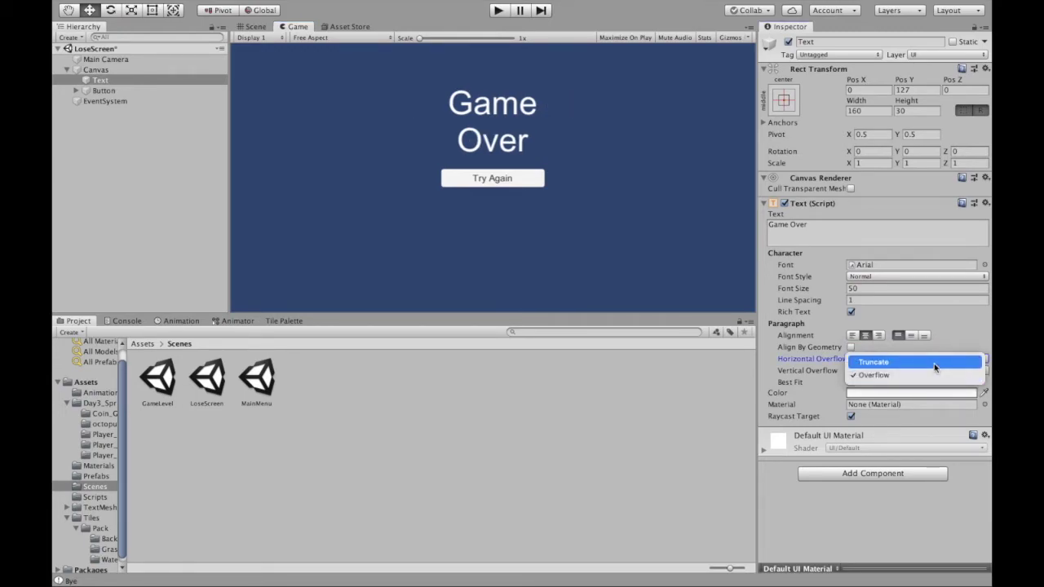
click(934, 363)
click(934, 370)
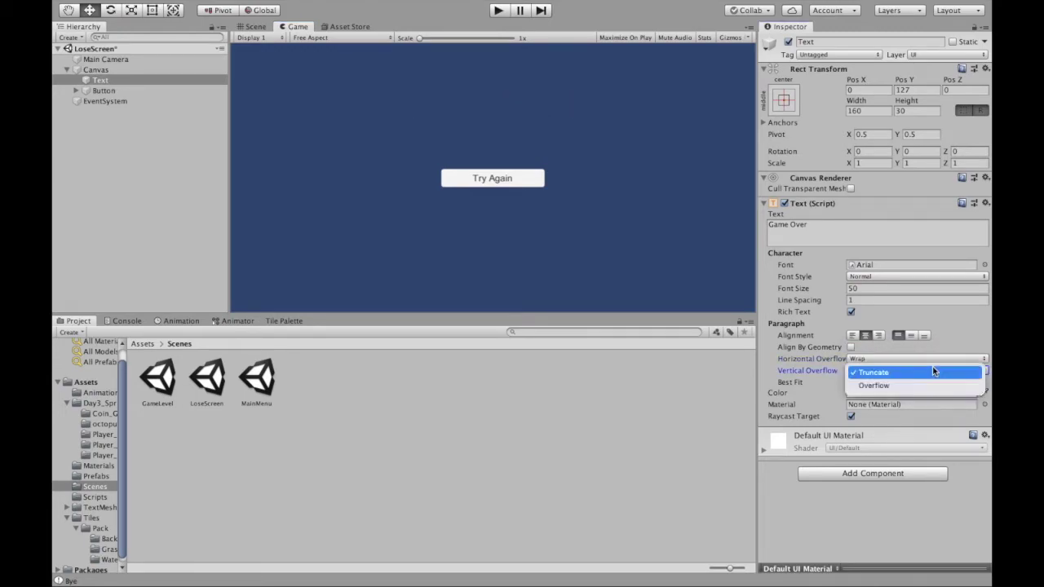
click(927, 384)
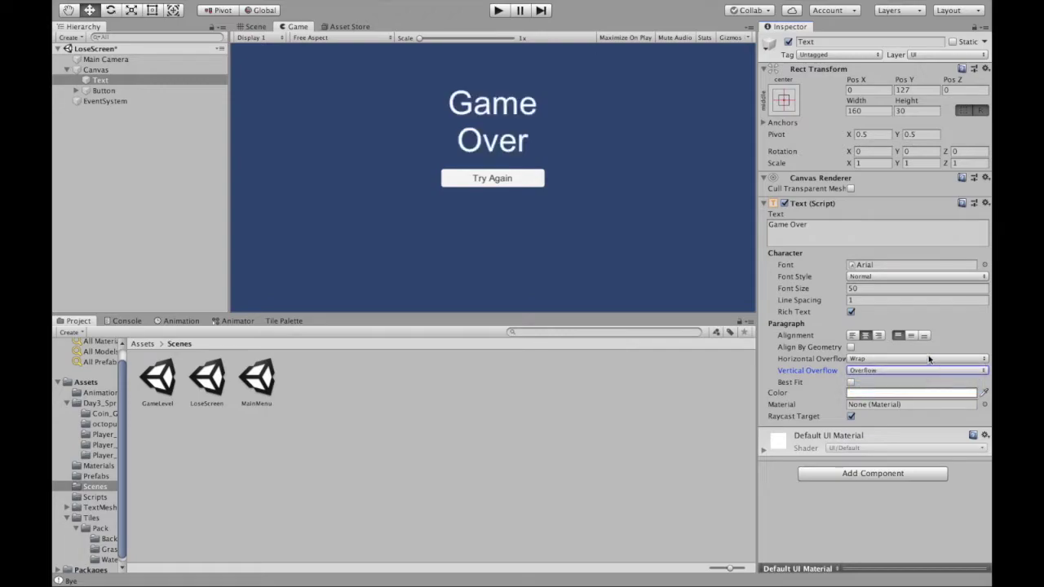
click(929, 359)
click(922, 370)
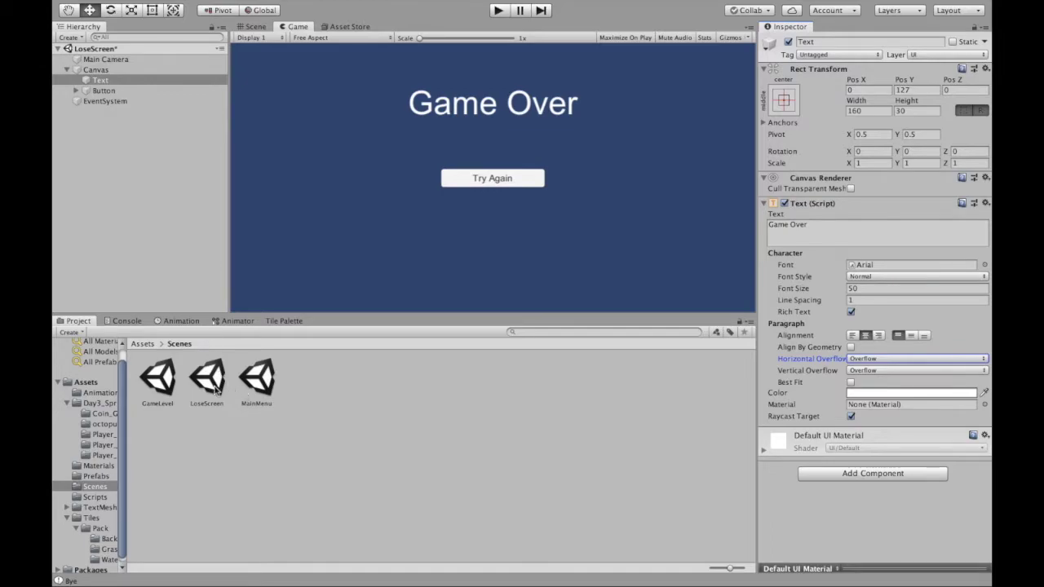
Save LoseScreen, reopen the GameLevel scene, and show the Scripts folder contents
double_click(259, 380)
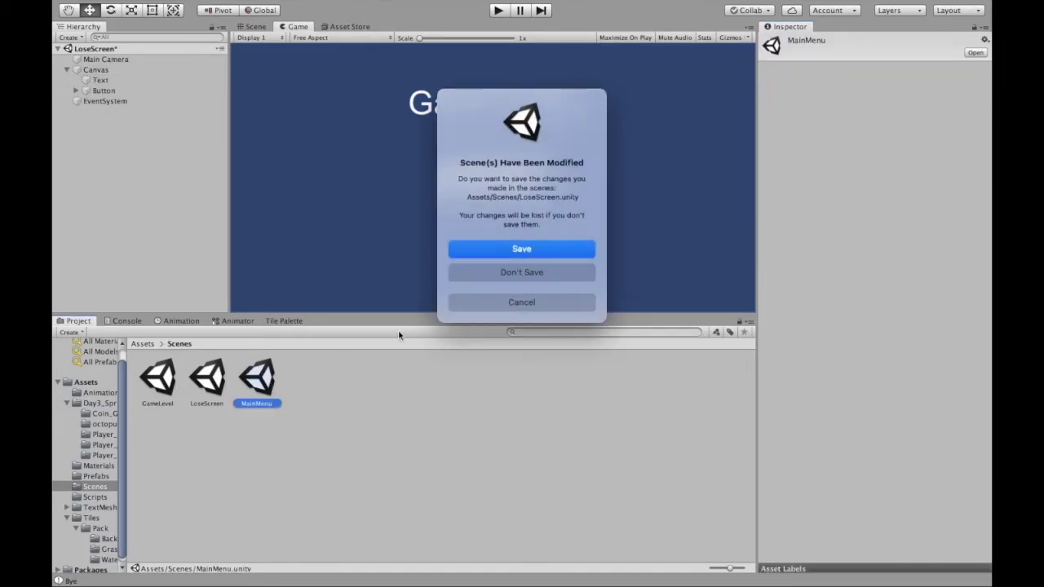
click(519, 250)
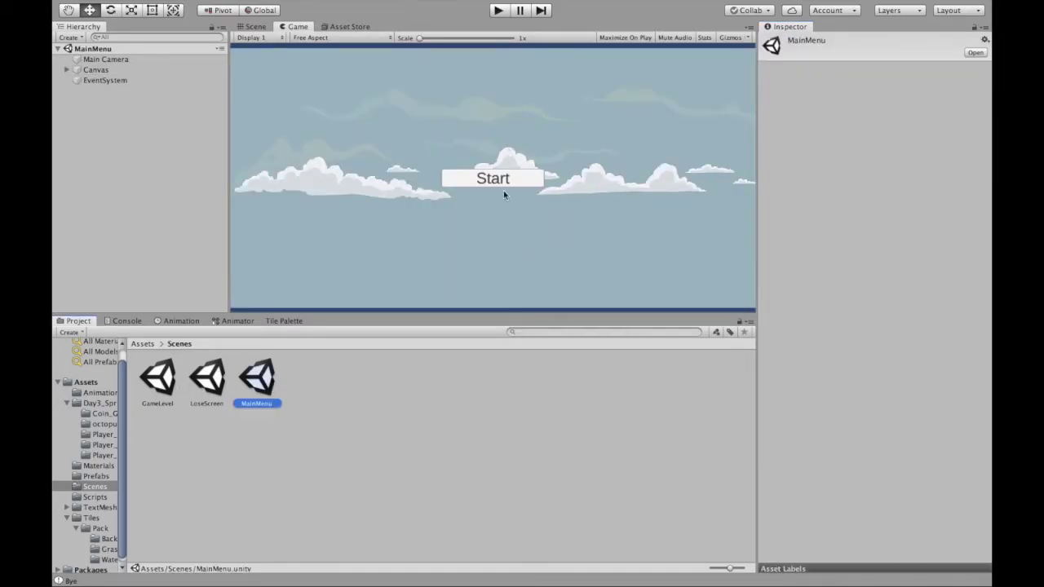
double_click(152, 380)
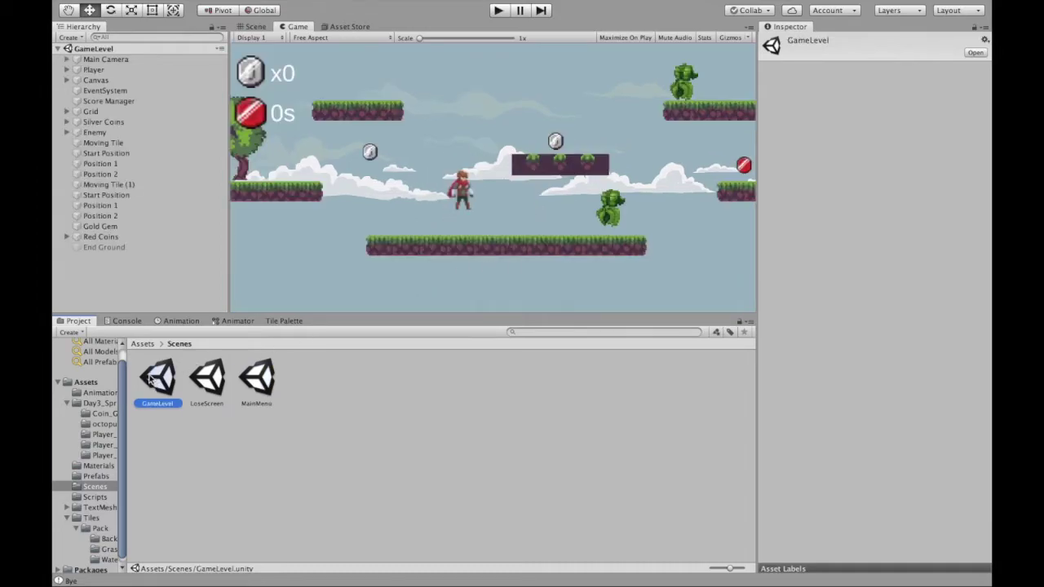
click(94, 497)
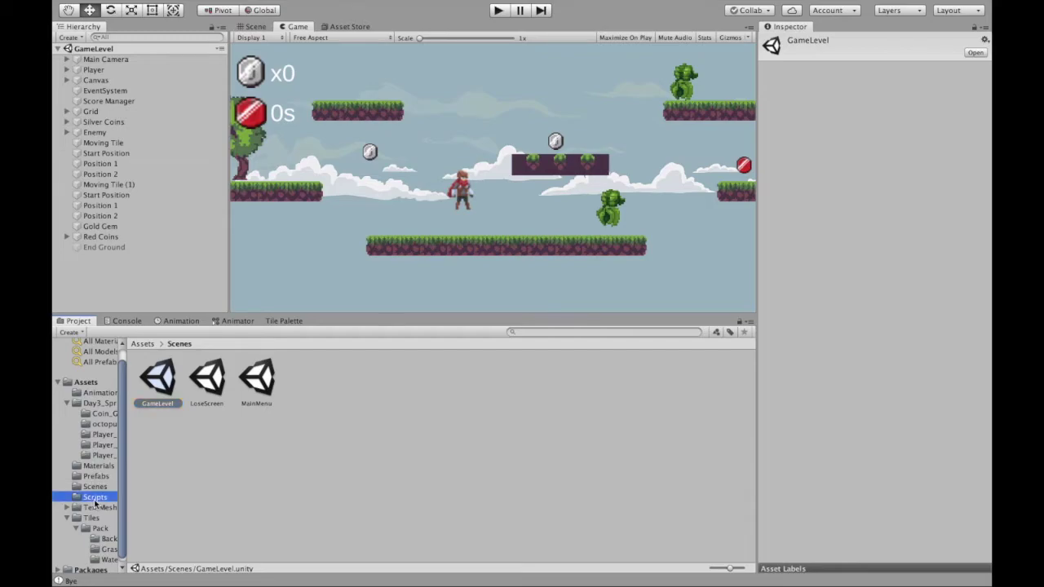
Create a C# script named RetryGame in Scripts and open it in Visual Studio
right_click(404, 443)
mouse_move(431, 258)
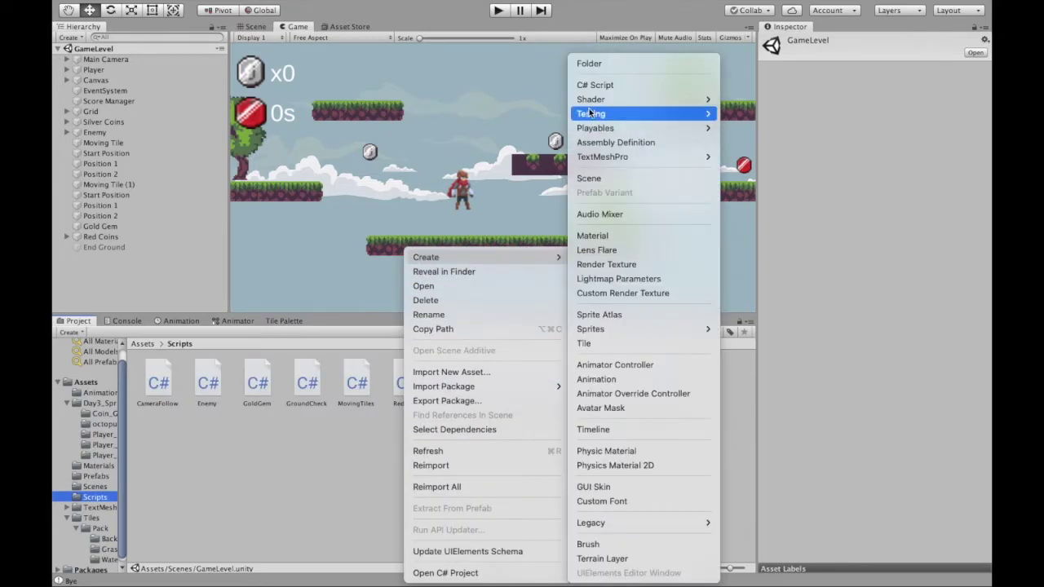
click(311, 502)
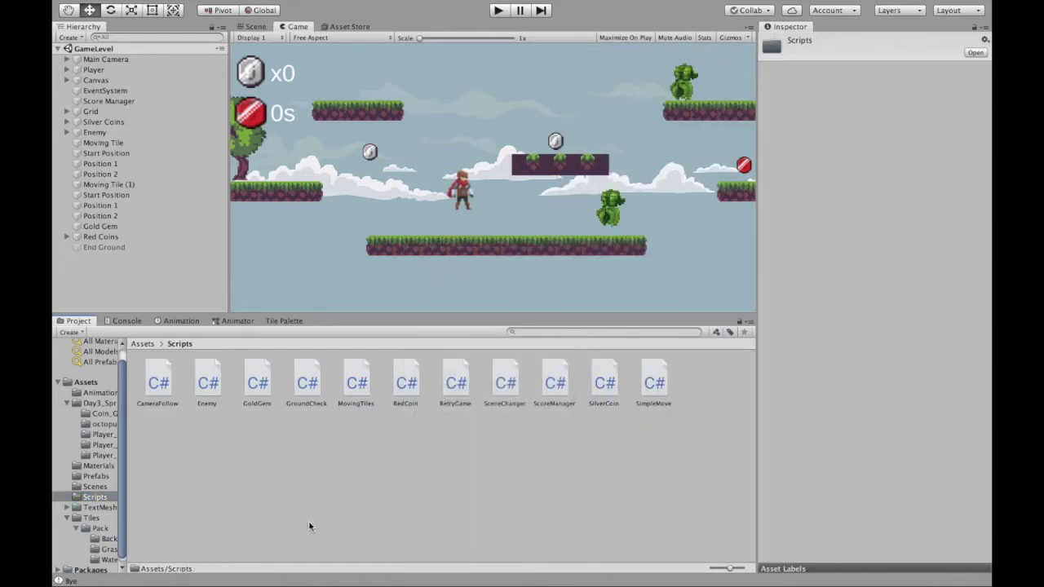
double_click(455, 384)
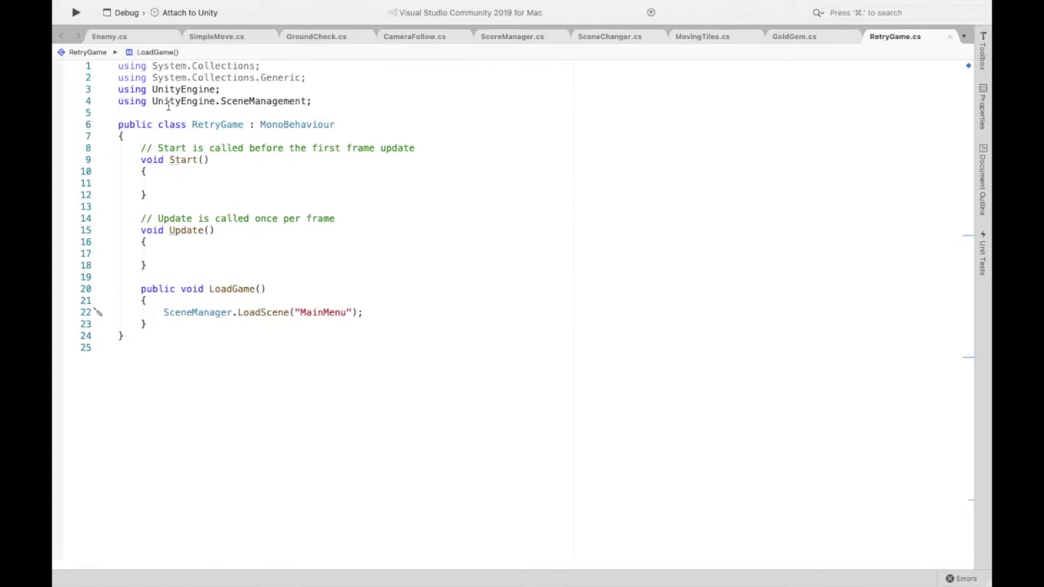
Comment out the SceneManagement using line, then check the scene names in Unity
click(119, 102)
text(//)
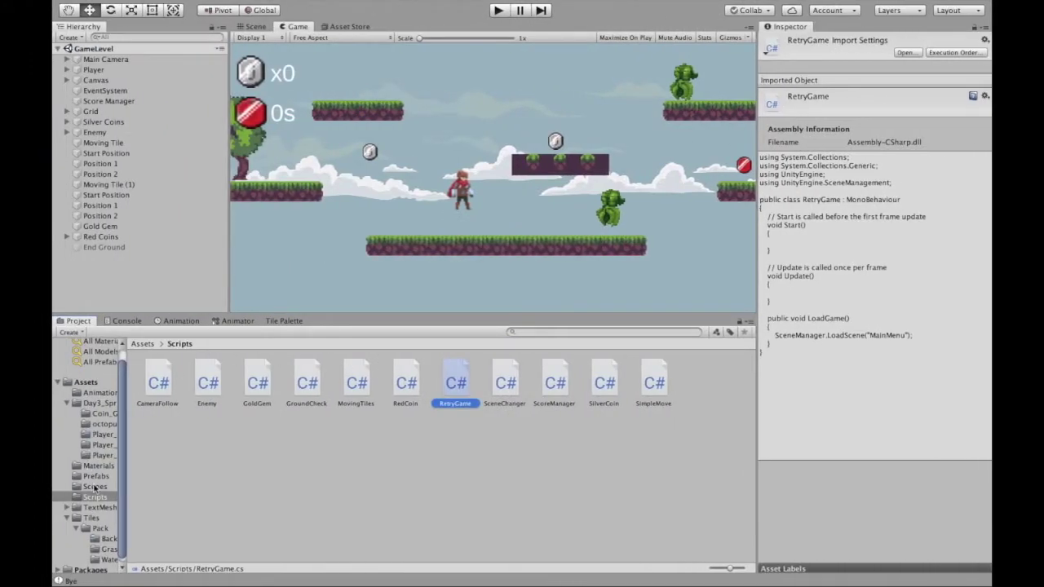
click(94, 487)
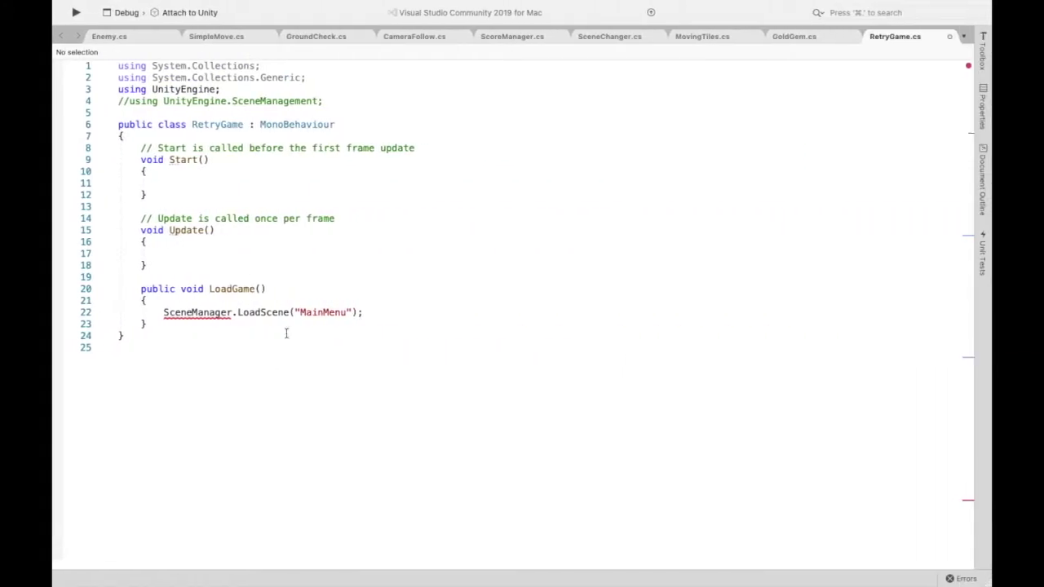
Change LoadScene's 'MainMenu' to 'GameLevel', re-enable the SceneManagement using line, and select LoseScreen
drag(299, 313, 356, 312)
text(GameLevel)
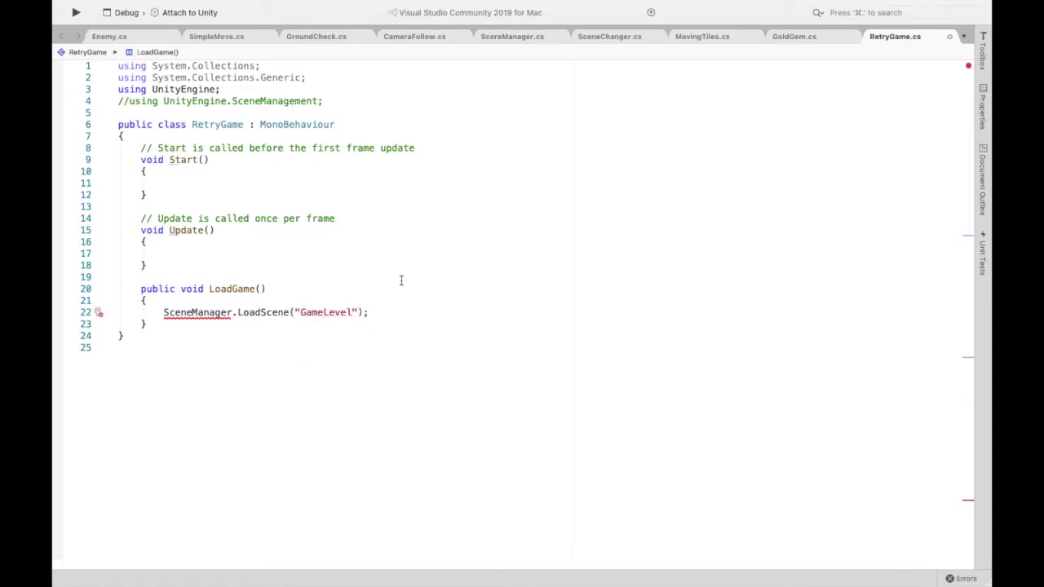
mouse_move(199, 314)
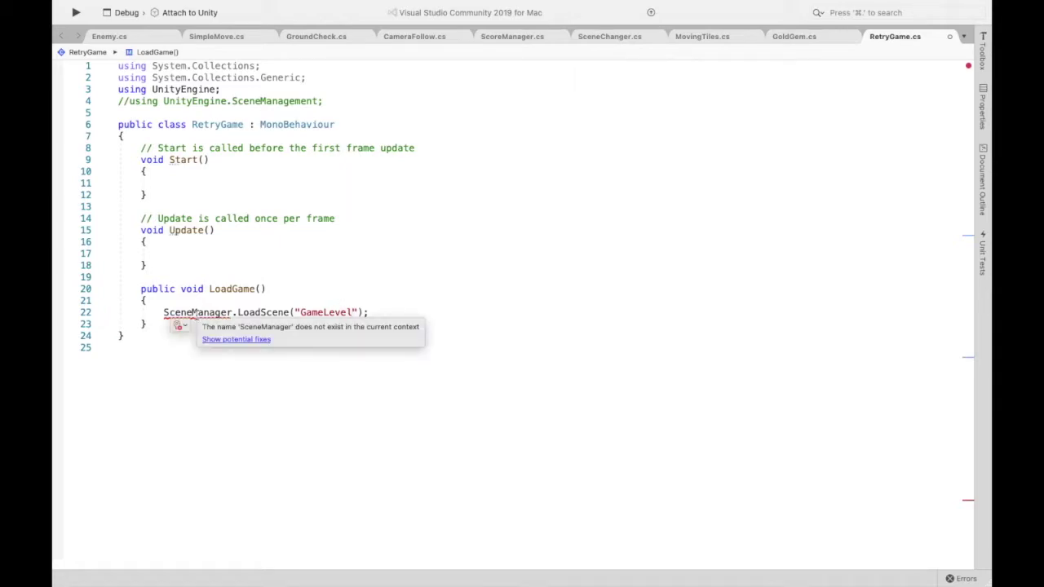
click(129, 102)
key(BackSpace)
key(BackSpace)
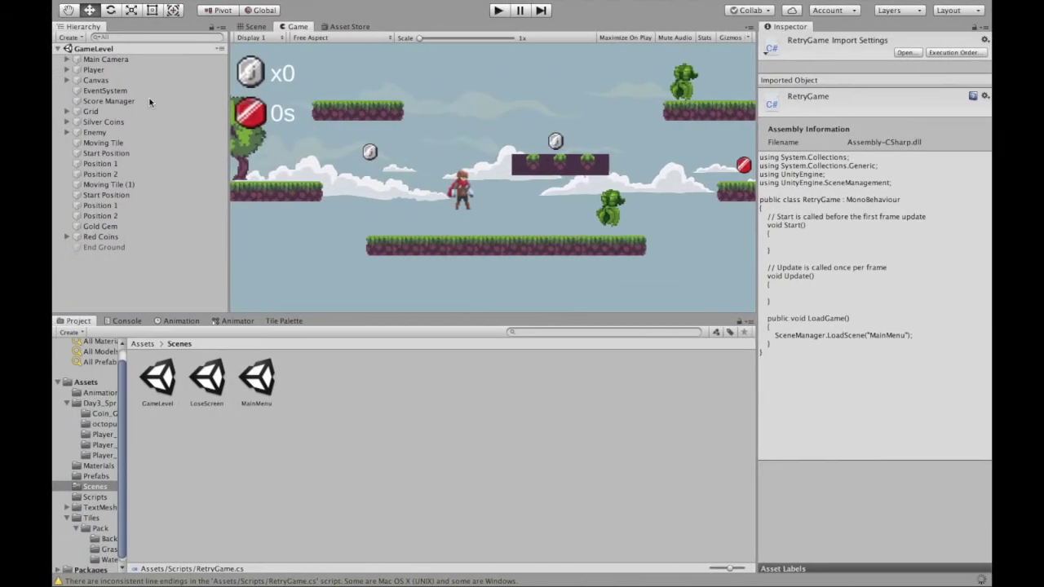
click(207, 376)
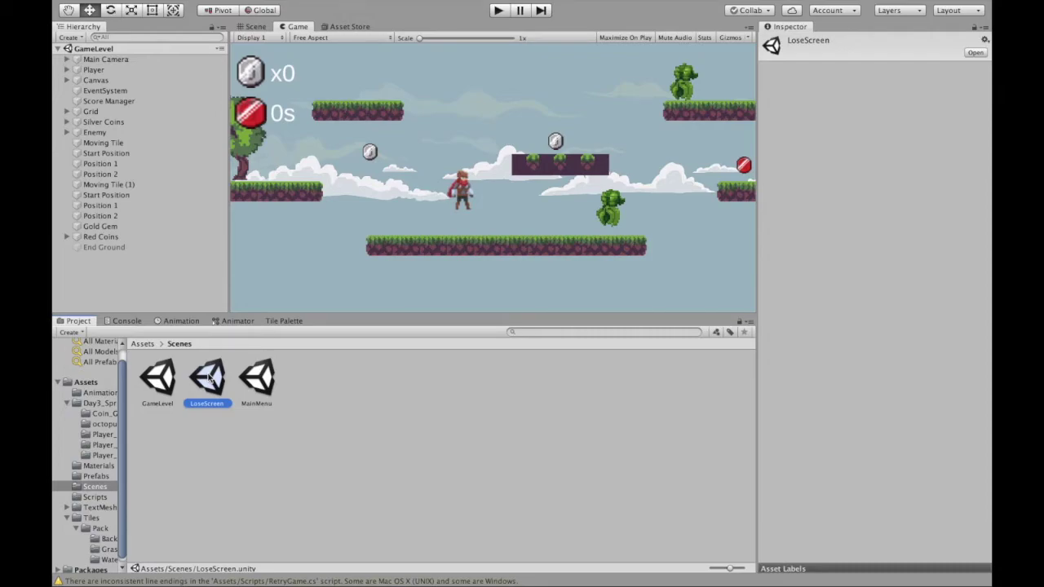
Open the LoseScreen scene, expand Canvas and select its Try Again Button object
double_click(207, 376)
click(66, 69)
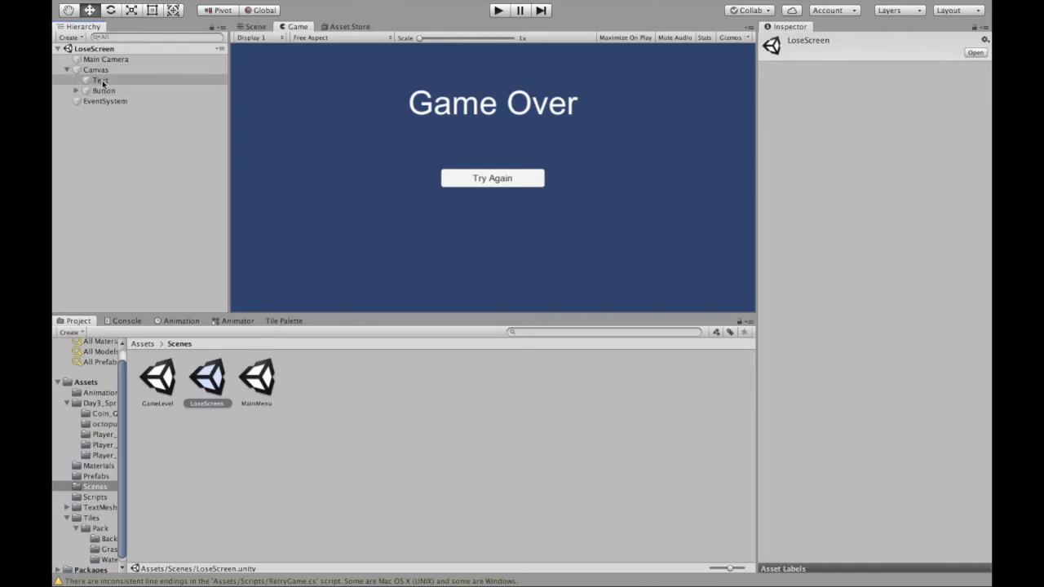
click(99, 90)
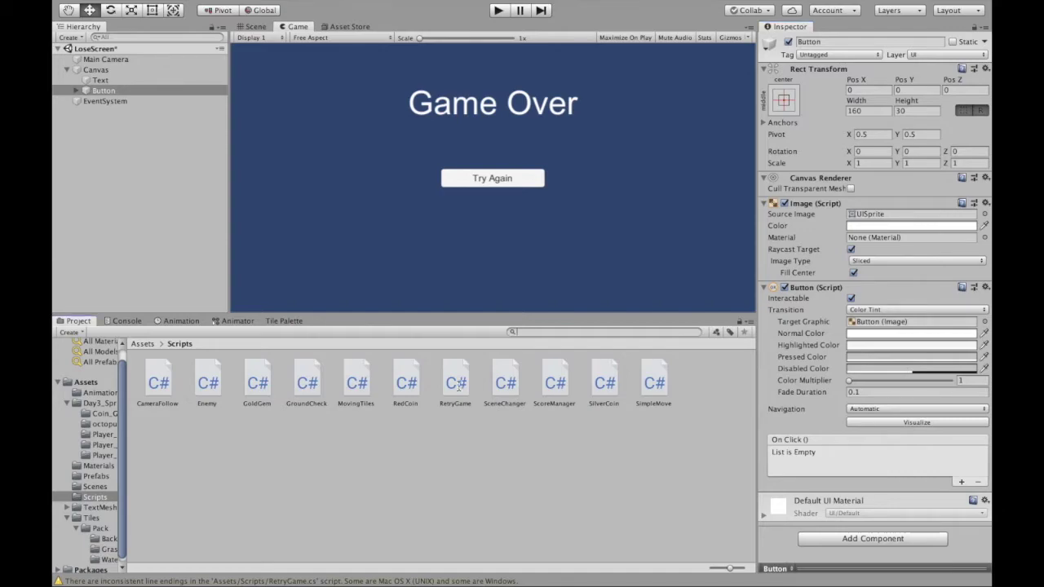
Attach RetryGame to the Button and add an On Click event calling Button's RetryGame.LoadGame()
drag(459, 386, 840, 284)
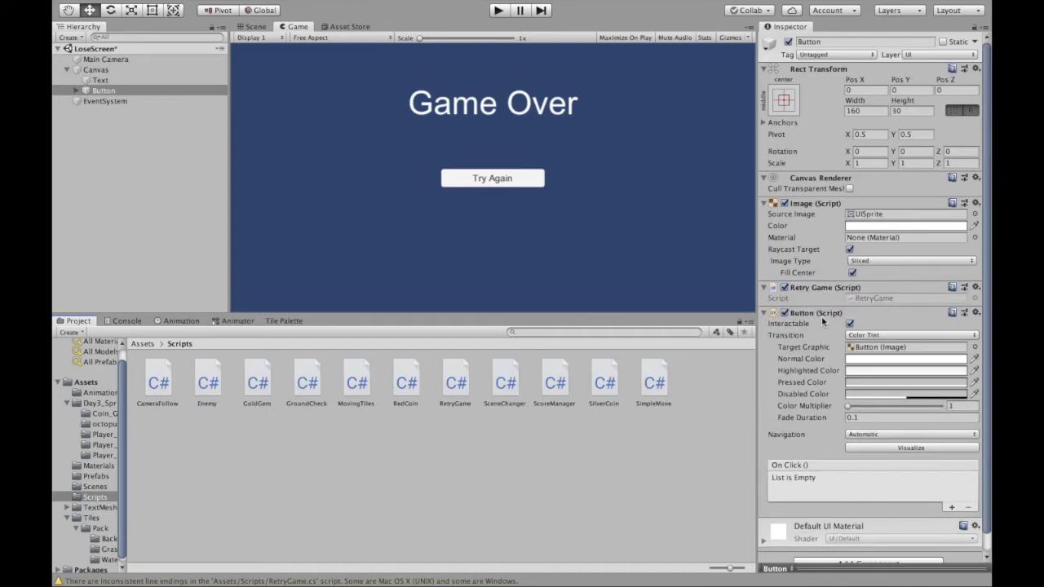
click(951, 507)
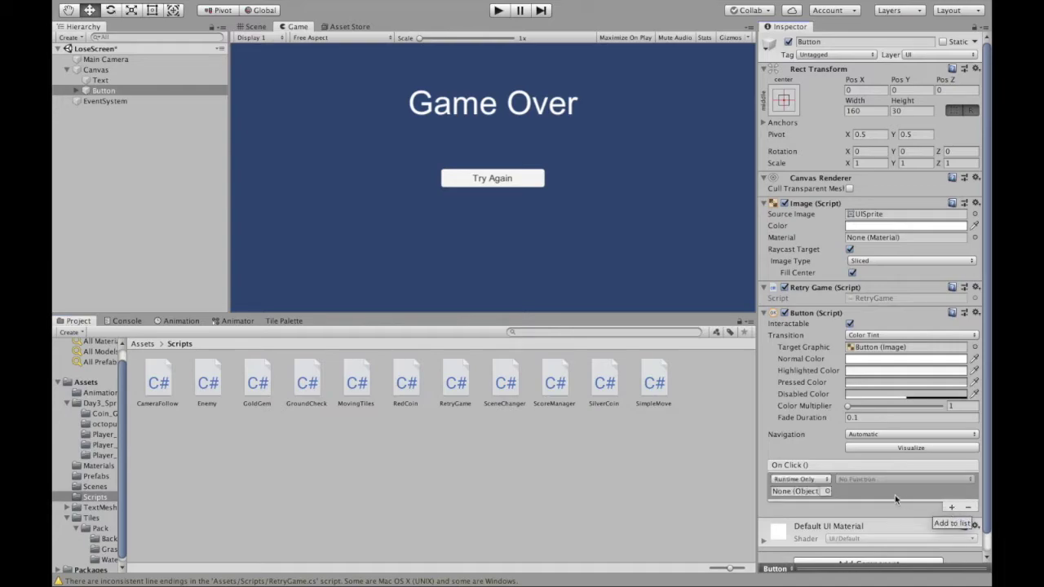
click(827, 491)
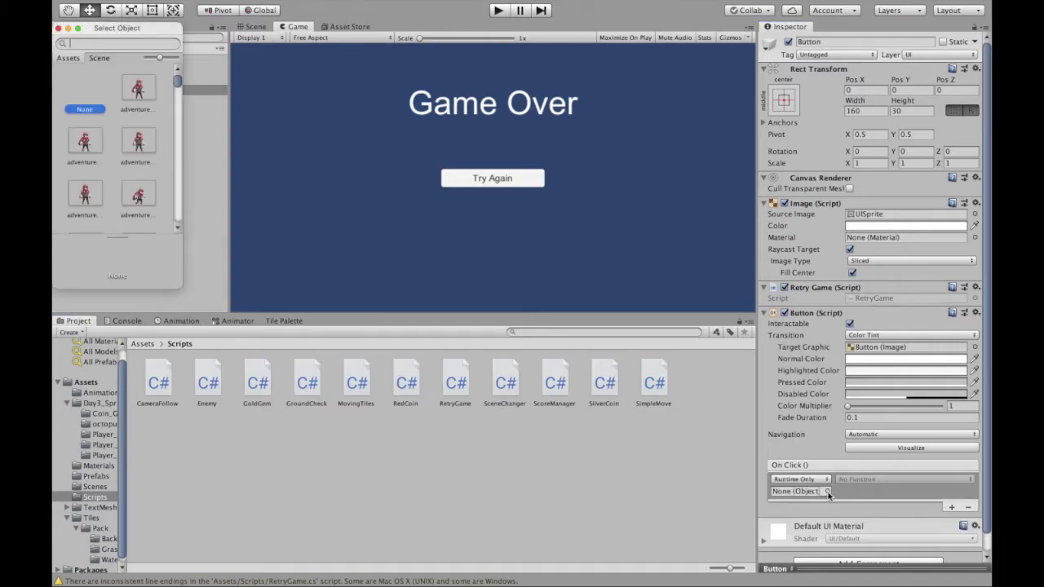
click(99, 59)
double_click(138, 89)
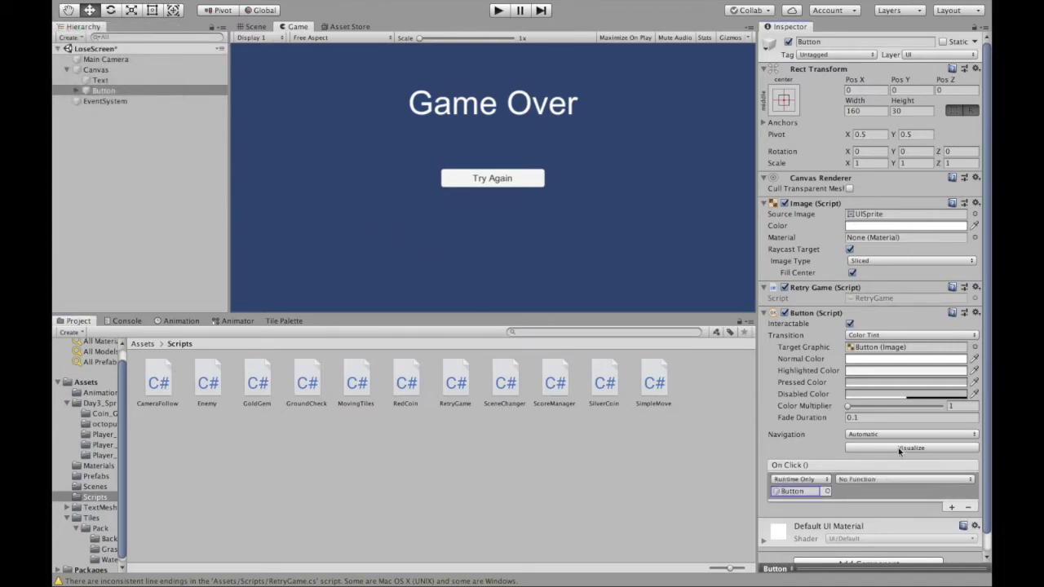
click(915, 480)
mouse_move(907, 565)
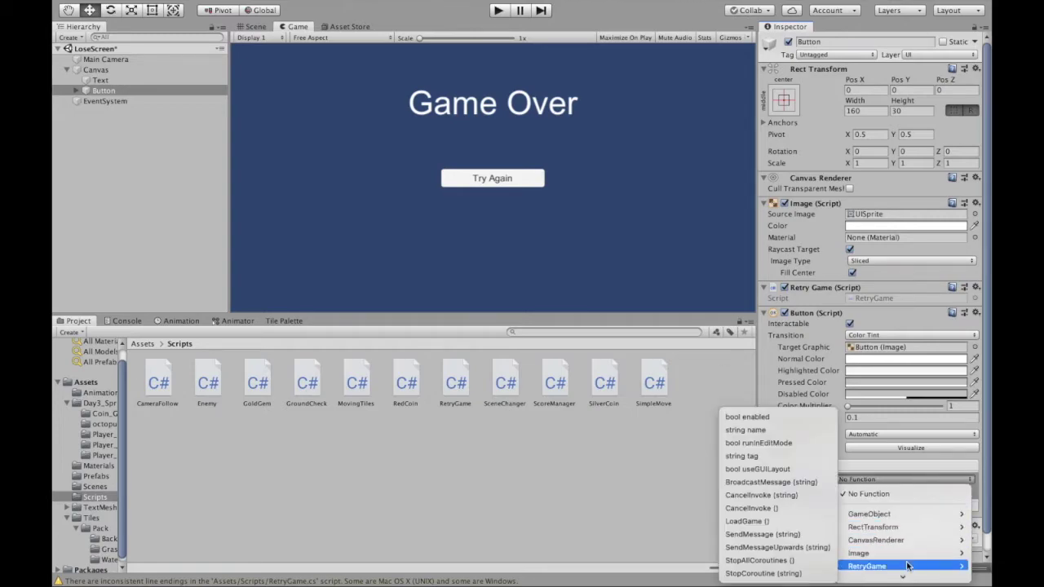
click(794, 522)
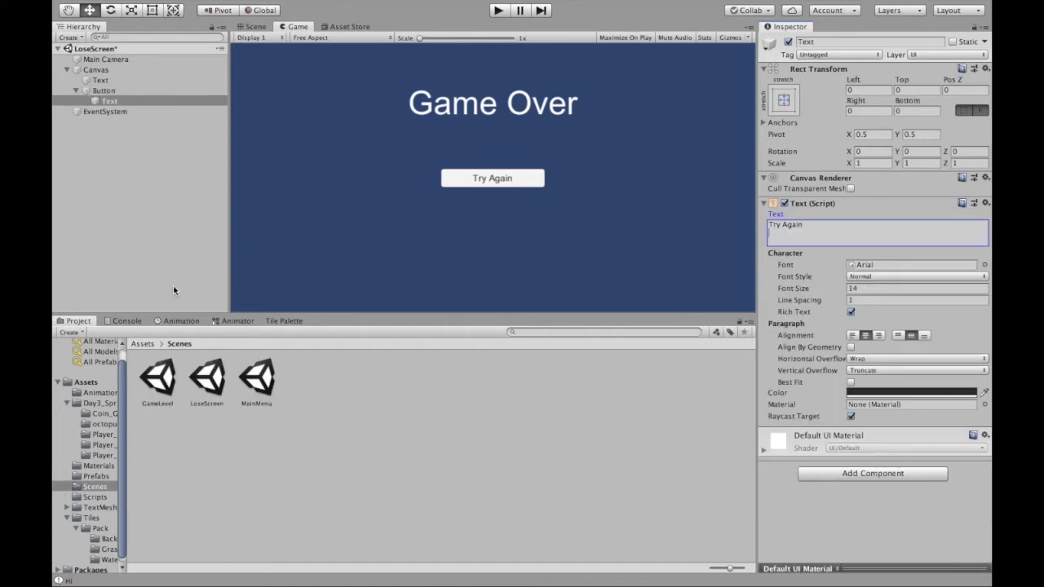
In Build Settings, add the open LoseScreen scene as scene 2 and close the window
mouse_move(135, 7)
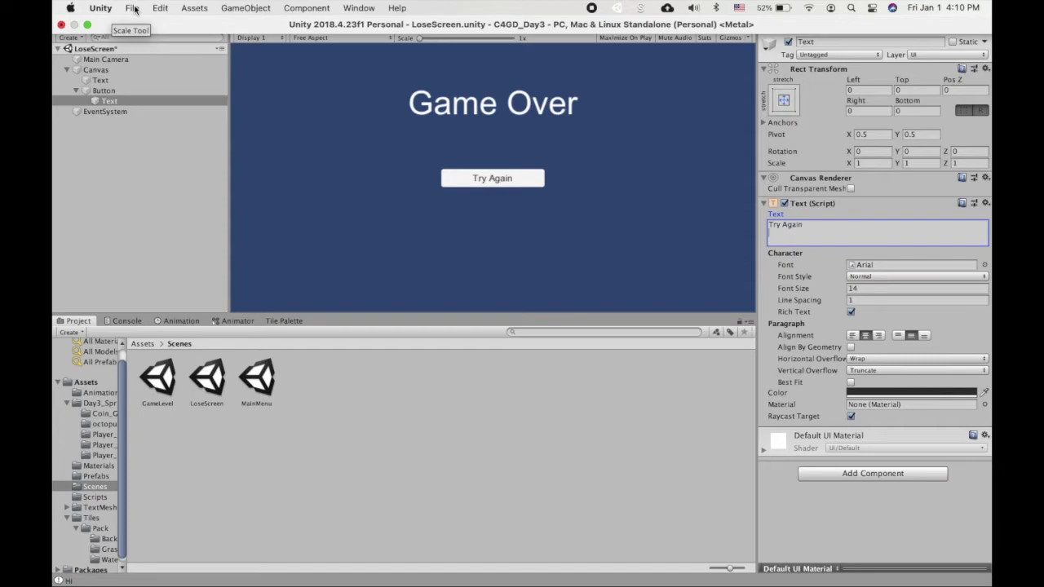
click(133, 9)
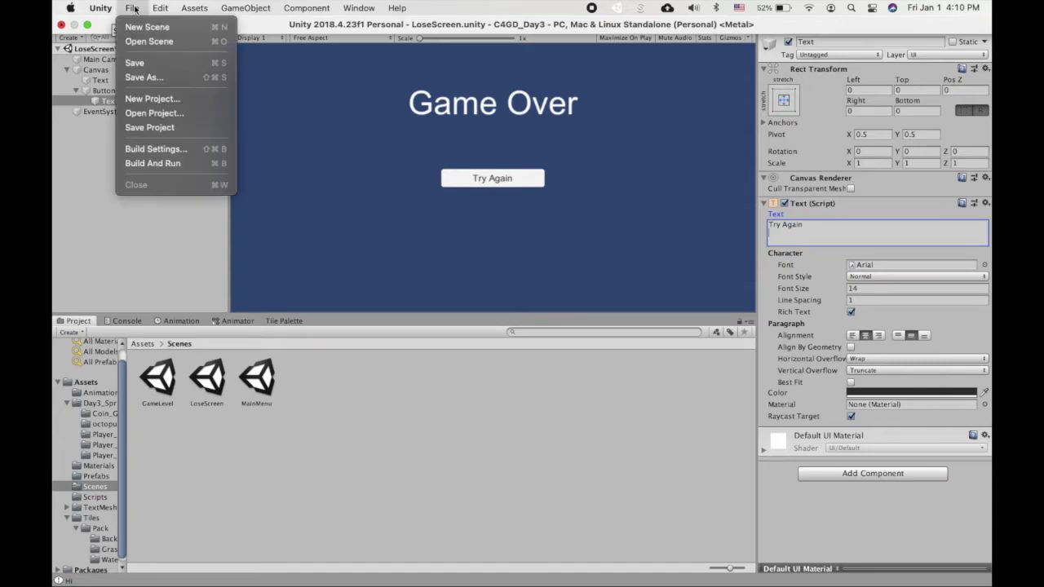
click(156, 150)
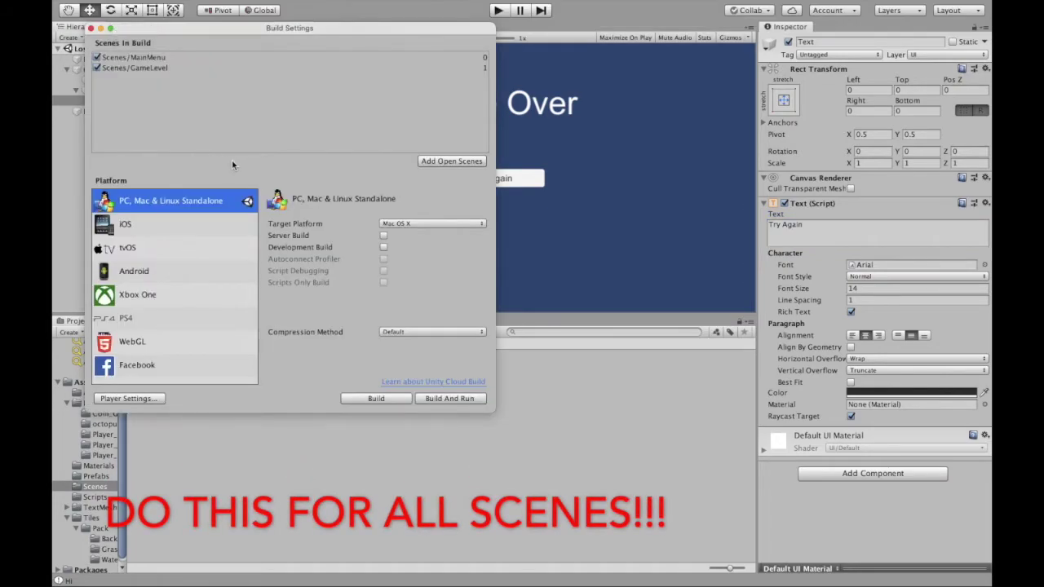
click(457, 163)
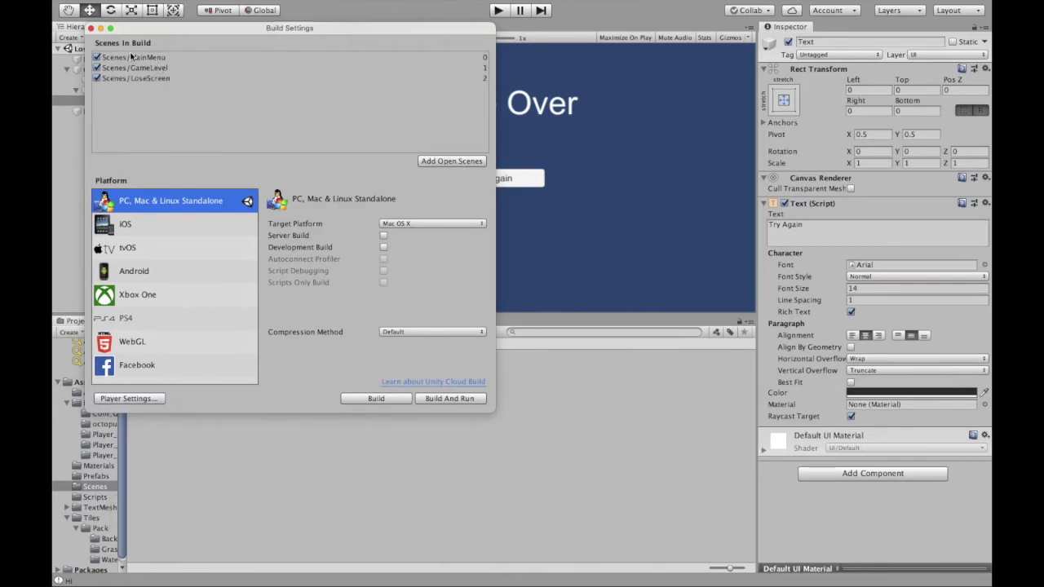
click(90, 28)
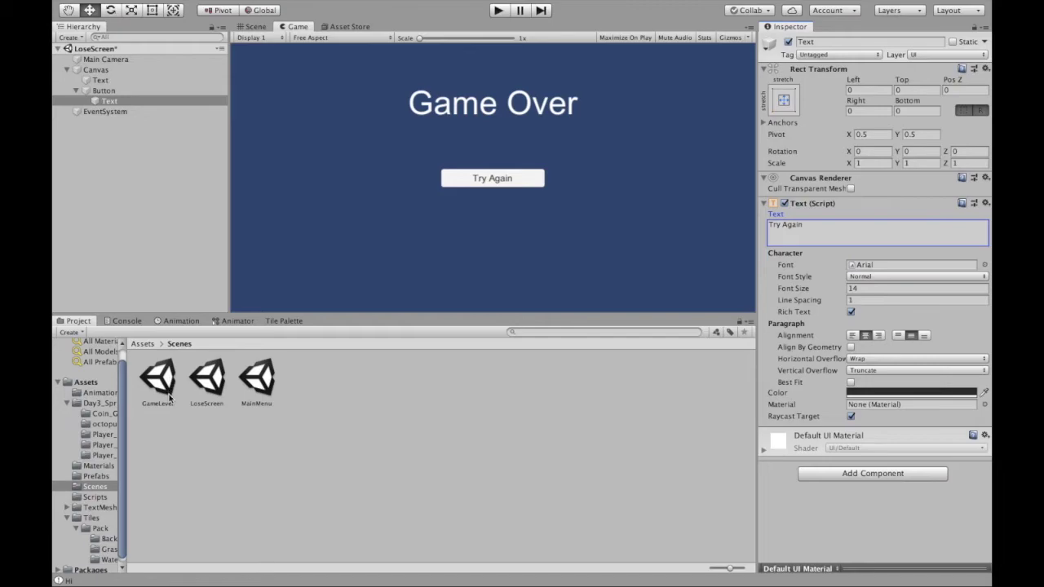